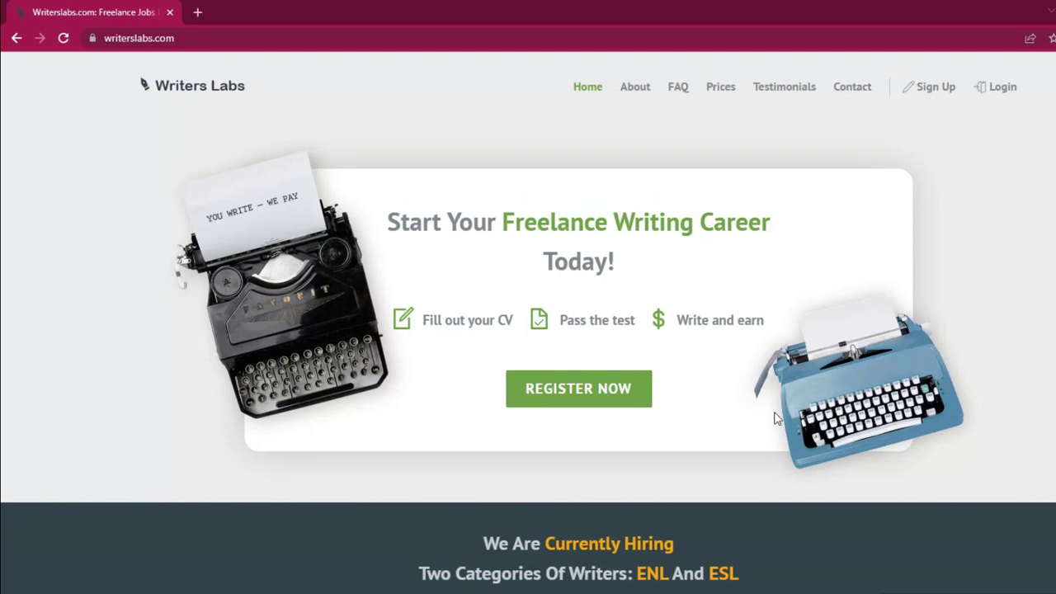
# - Review the home page's writer categories, benefits and writers' earnings table
pyautogui.scroll(-3, 774, 418)
pyautogui.scroll(1, 775, 421)
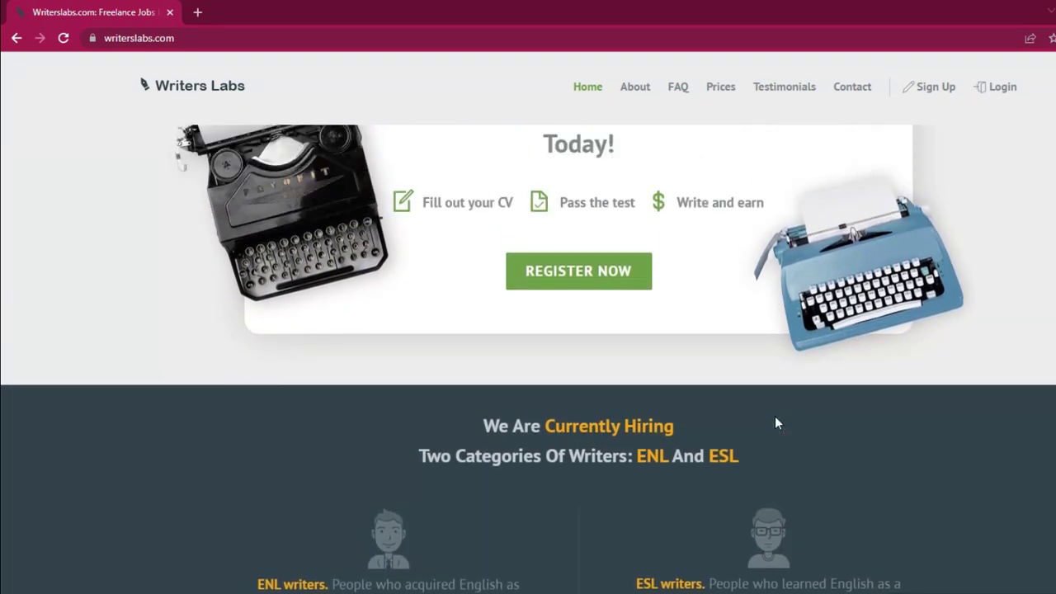
pyautogui.scroll(1, 775, 424)
pyautogui.scroll(-5, 775, 422)
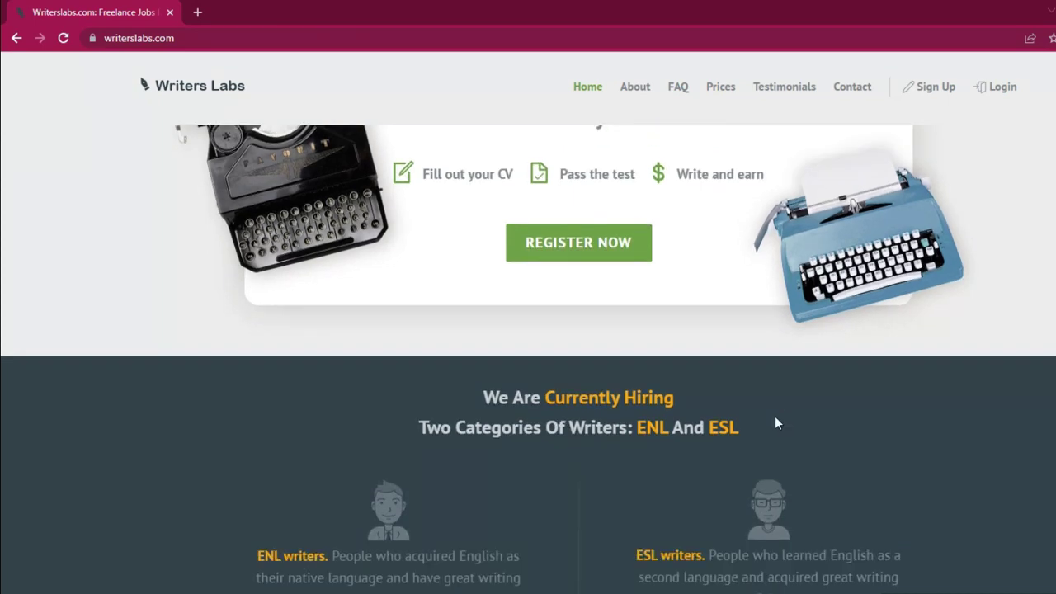
pyautogui.scroll(-2, 775, 422)
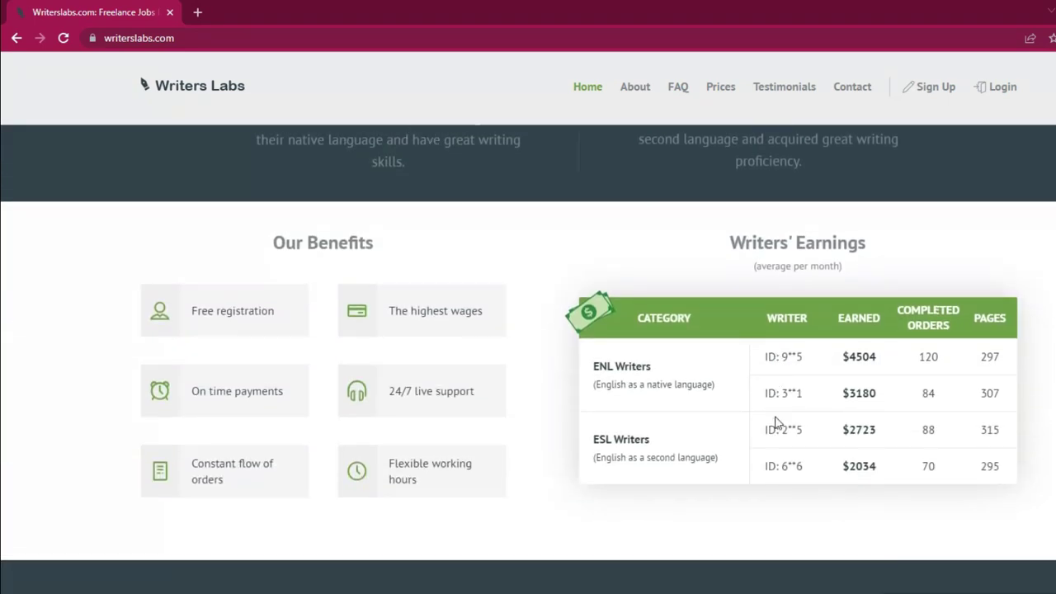
pyautogui.scroll(-1, 775, 422)
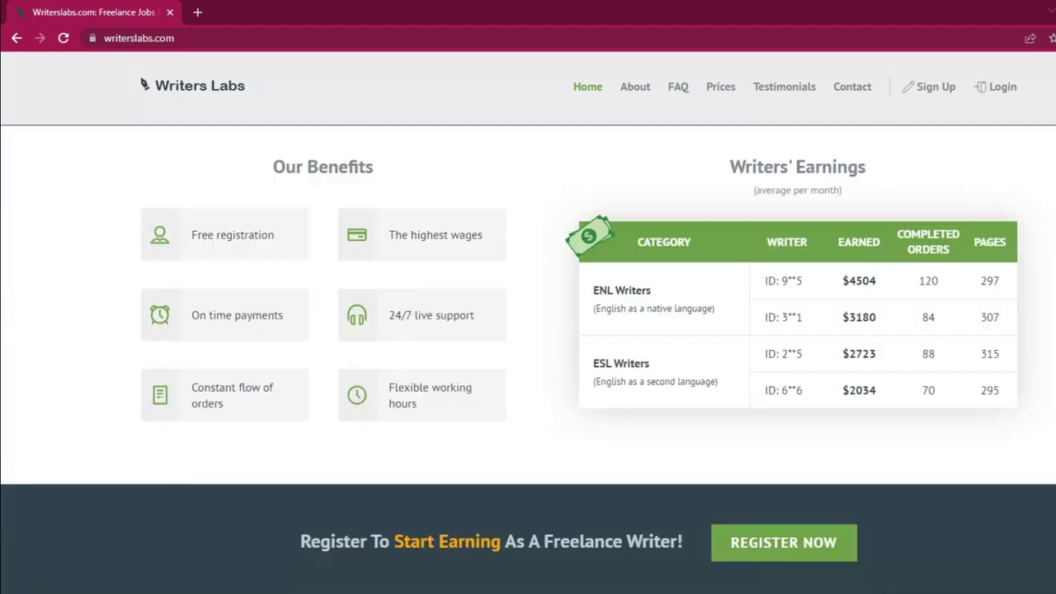
# - Open the Prices page and review the rates for second-language writers and the warning about buying accounts
pyautogui.click(717, 90)
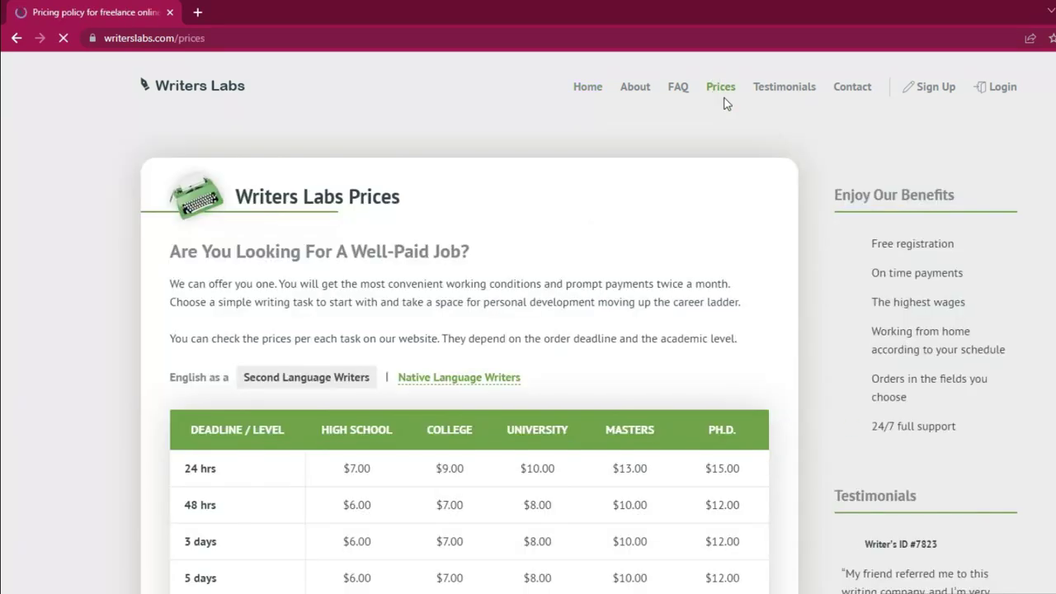
pyautogui.scroll(-1, 659, 262)
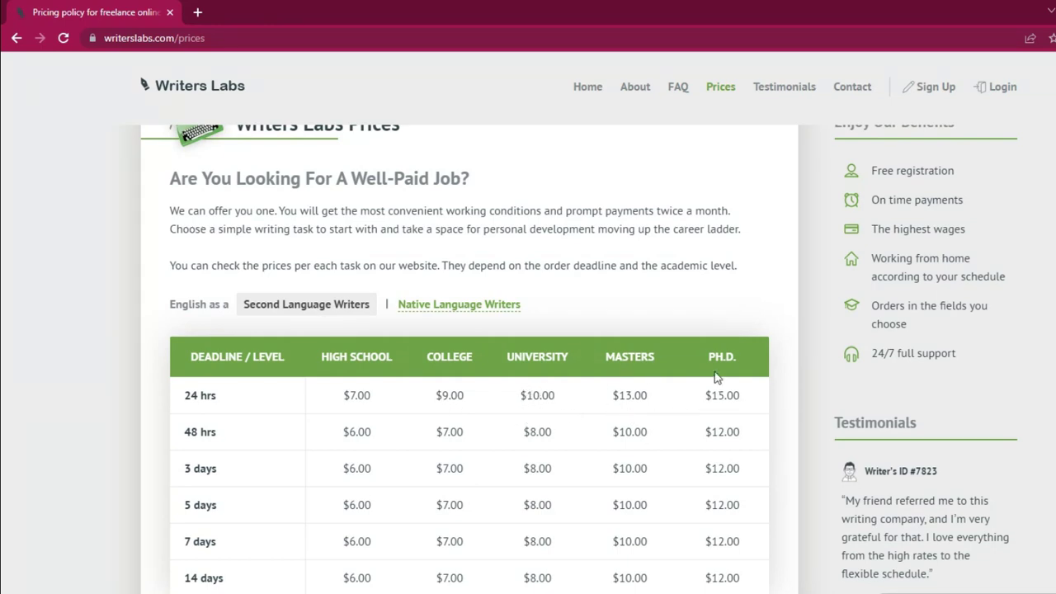
pyautogui.scroll(-1, 490, 400)
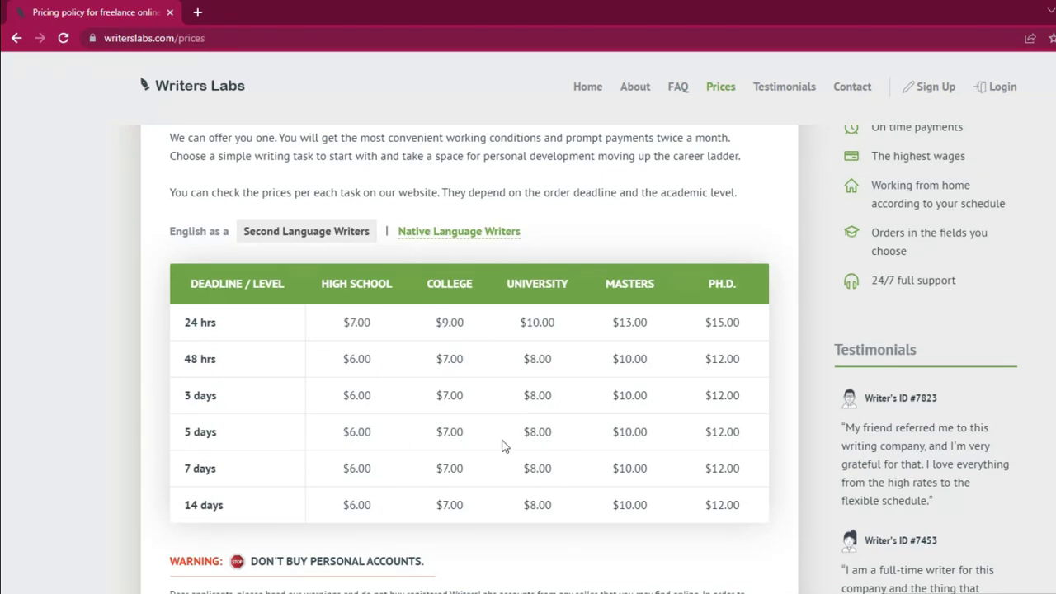
pyautogui.scroll(-1, 533, 446)
pyautogui.scroll(1, 532, 447)
pyautogui.scroll(2, 475, 353)
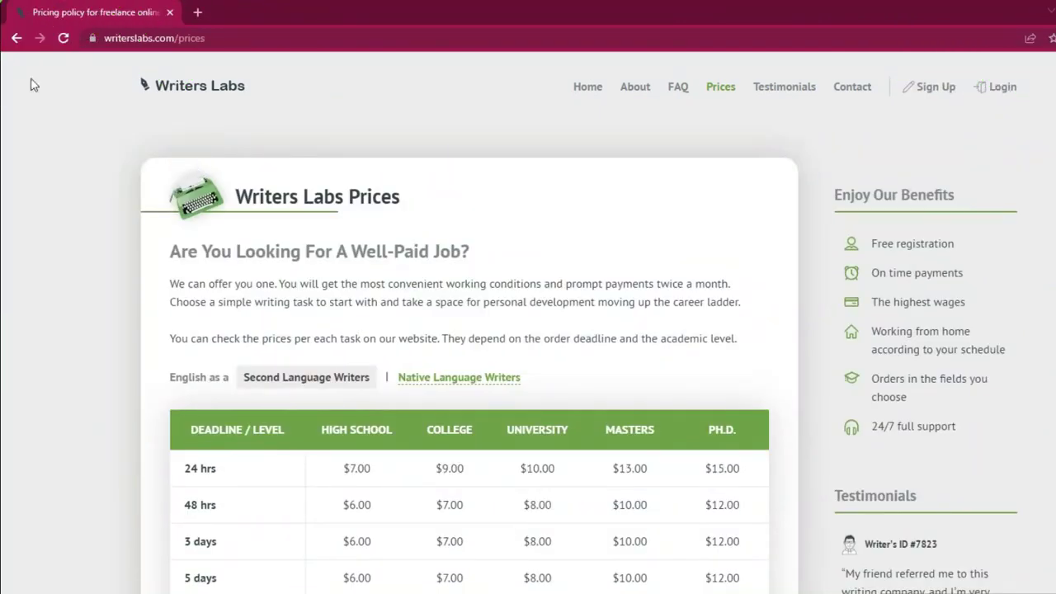
pyautogui.scroll(-8, 489, 172)
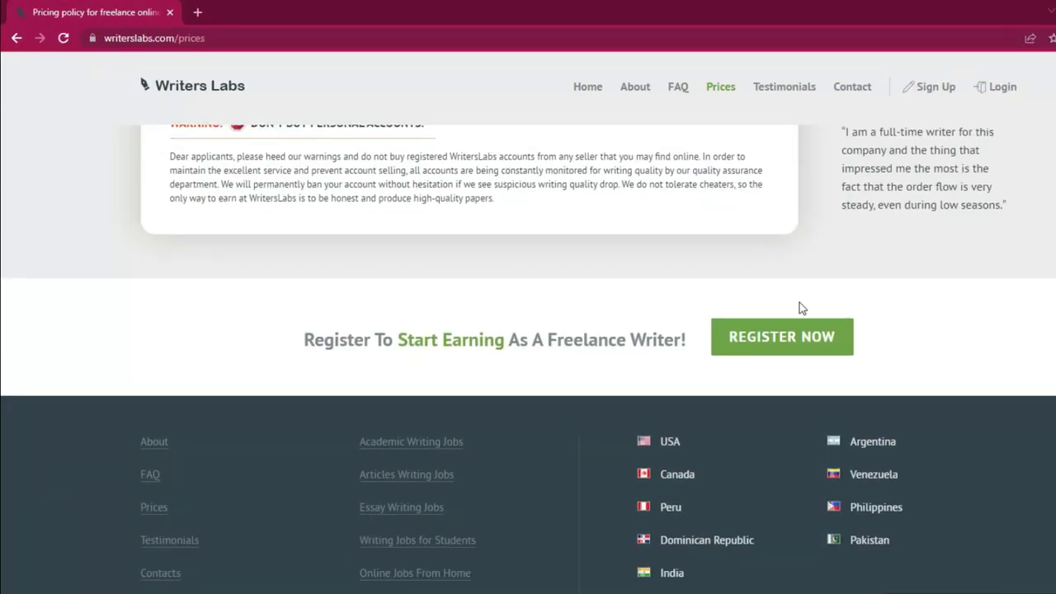
pyautogui.scroll(2, 438, 169)
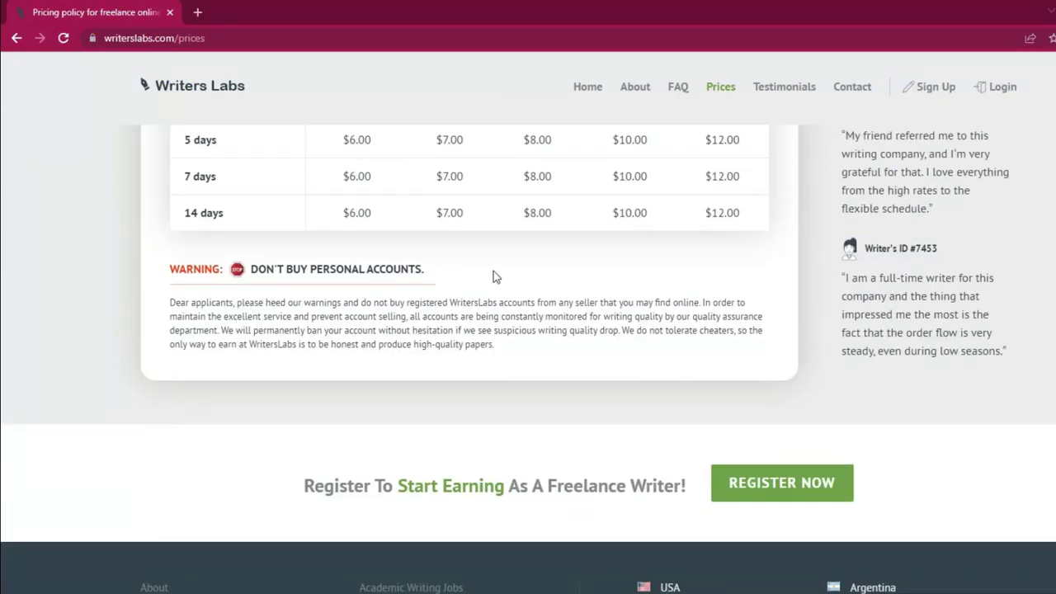
# - Open the writer registration form and fill in the name, city, e-mail and password fields, with gender Female and country Pakistan
pyautogui.click(813, 493)
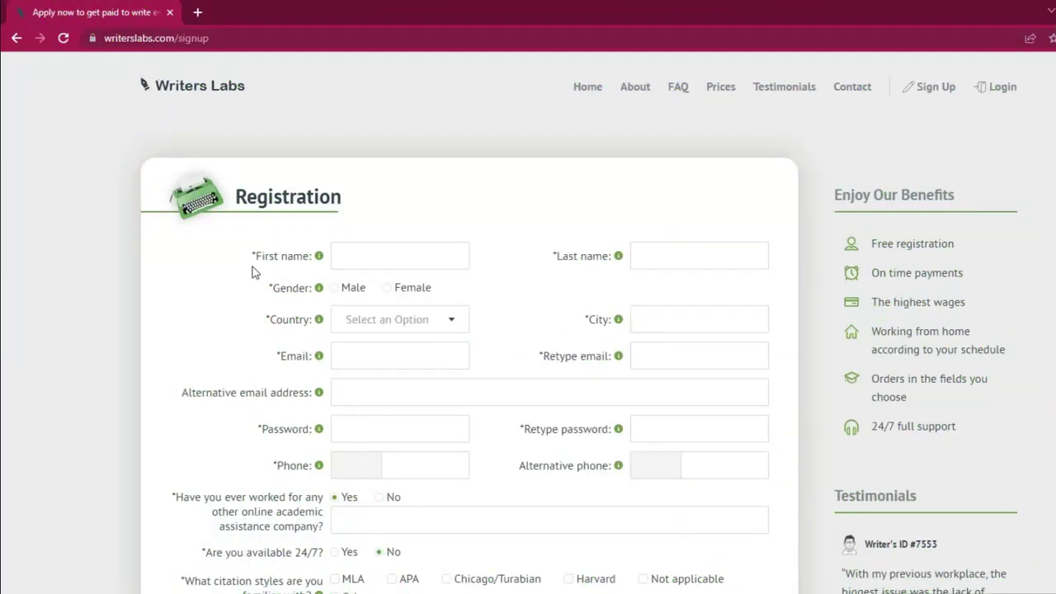
pyautogui.click(369, 260)
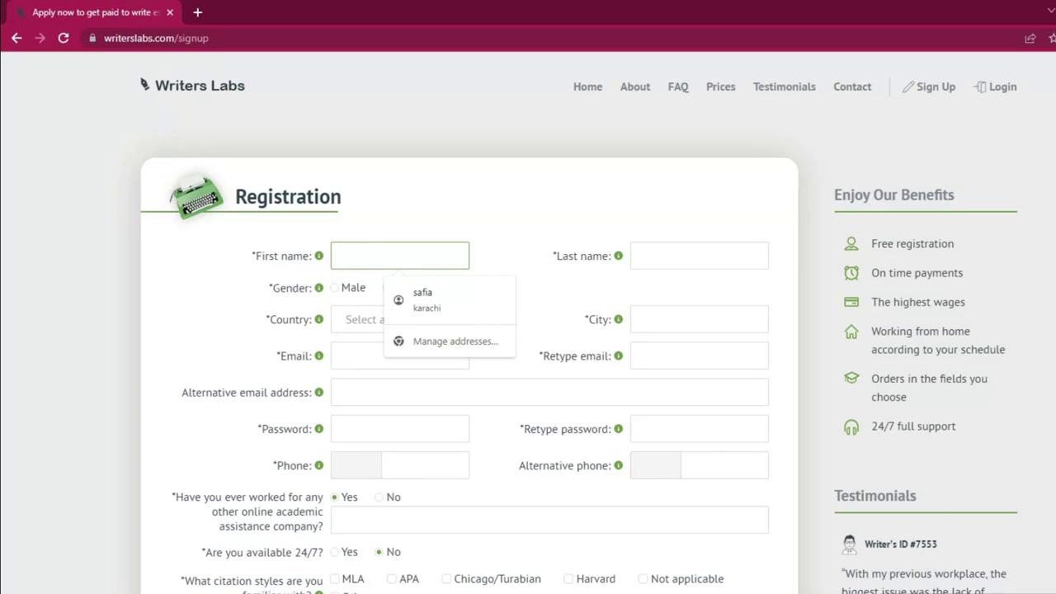
pyautogui.click(422, 299)
pyautogui.scroll(-1, 422, 300)
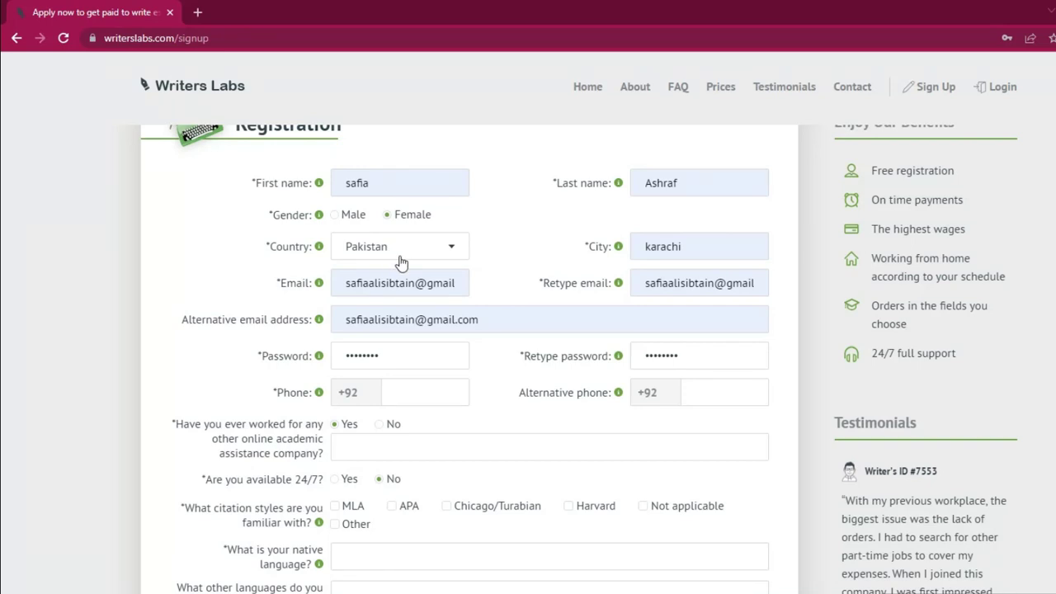
# - Answer Yes to 24/7 availability and to urgent night orders, and choose Other as the familiar citation style
pyautogui.scroll(-2, 542, 240)
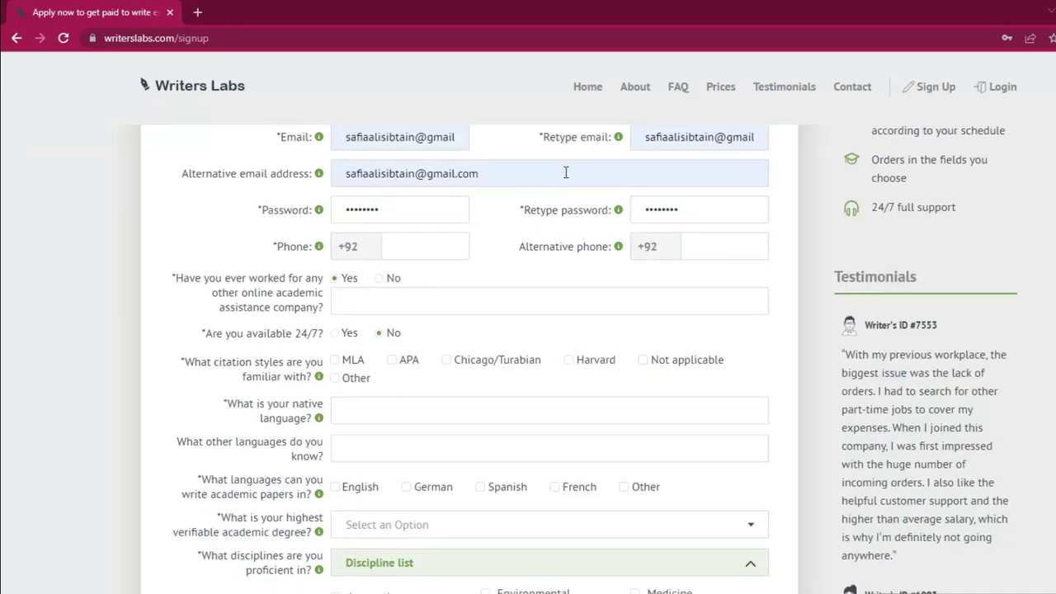
pyautogui.scroll(-2, 566, 176)
pyautogui.scroll(2, 567, 179)
pyautogui.scroll(-1, 566, 179)
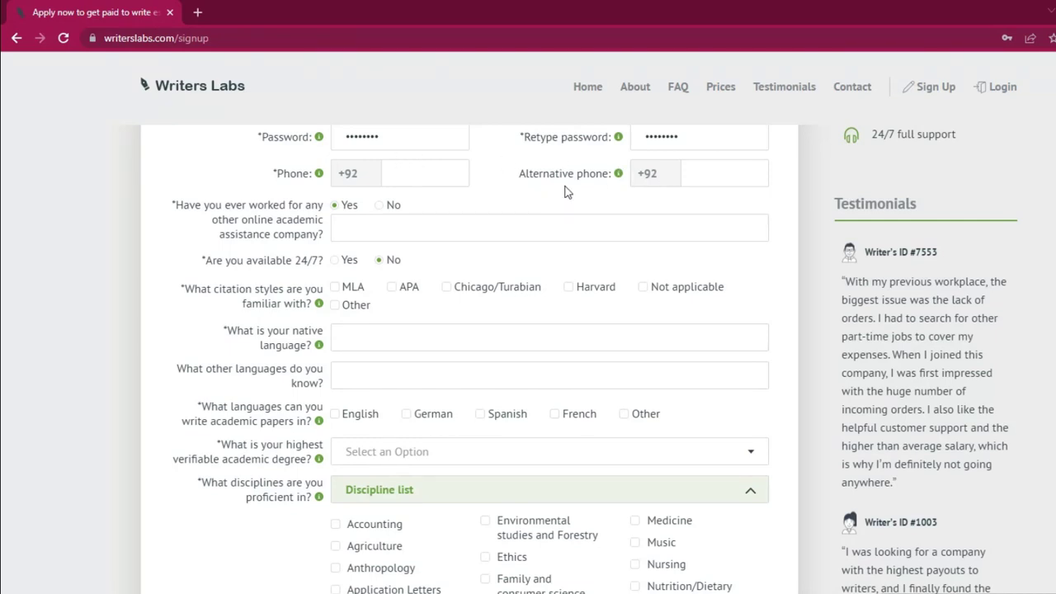
pyautogui.scroll(-1, 604, 206)
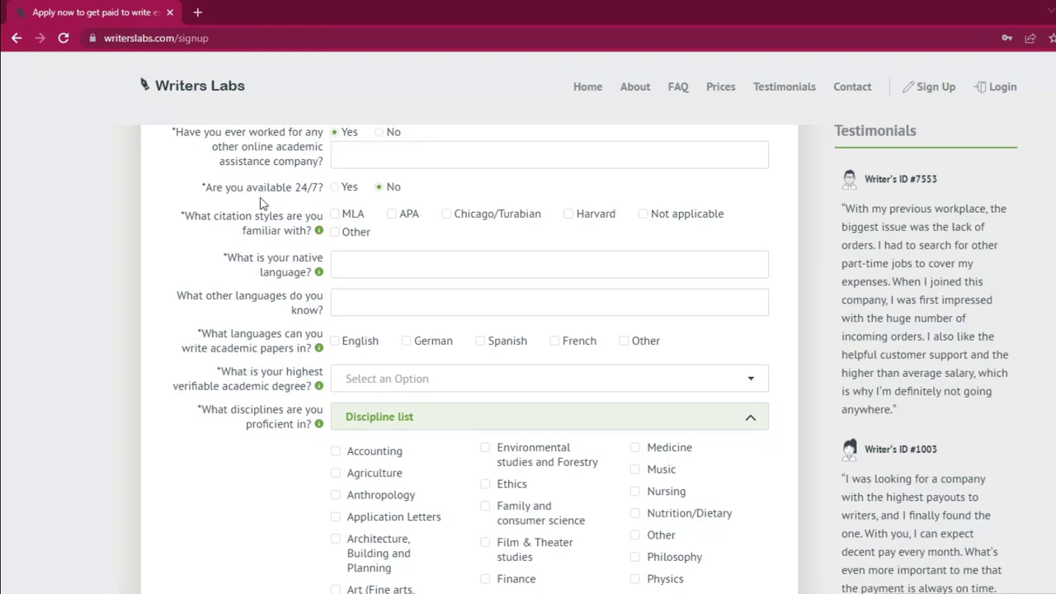
pyautogui.click(335, 187)
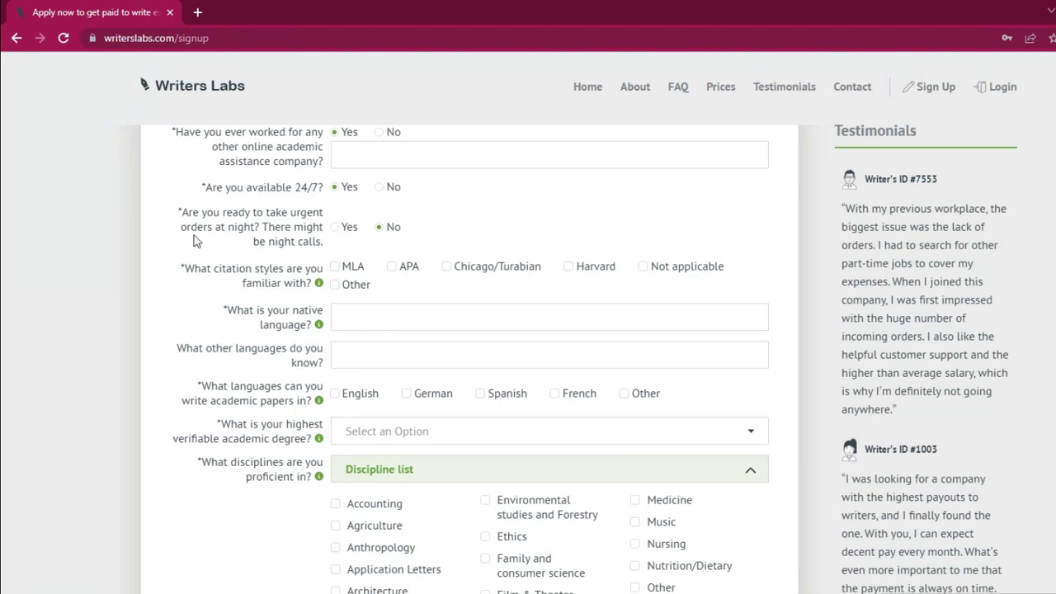
pyautogui.click(334, 232)
pyautogui.click(333, 284)
# - Enter "English and Urdu" as the native language and "Urdu English" as the other known languages
pyautogui.click(354, 315)
pyautogui.click(434, 358)
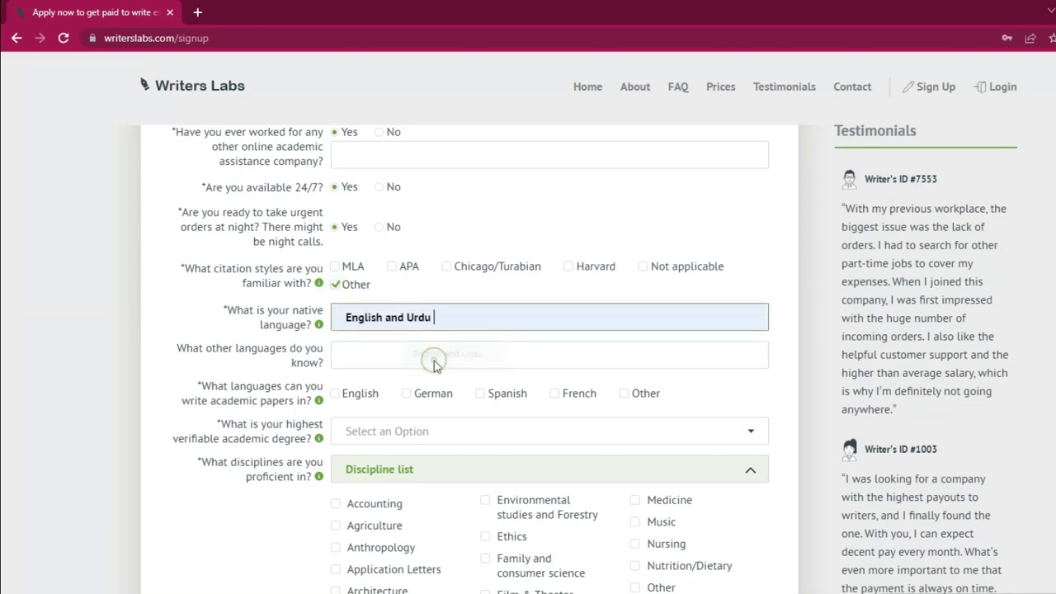
pyautogui.scroll(-1, 465, 279)
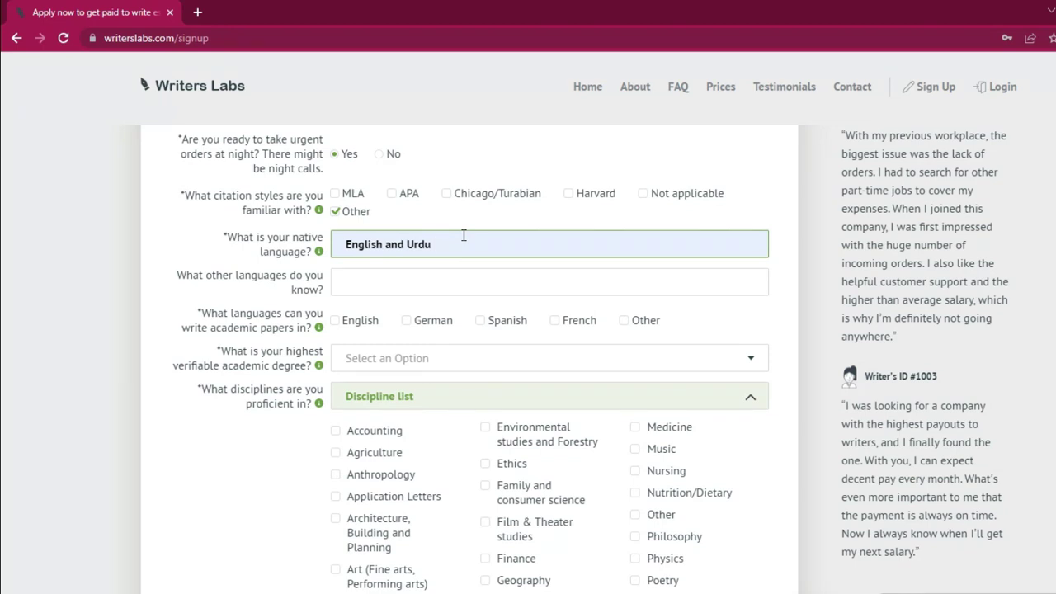
pyautogui.click(371, 284)
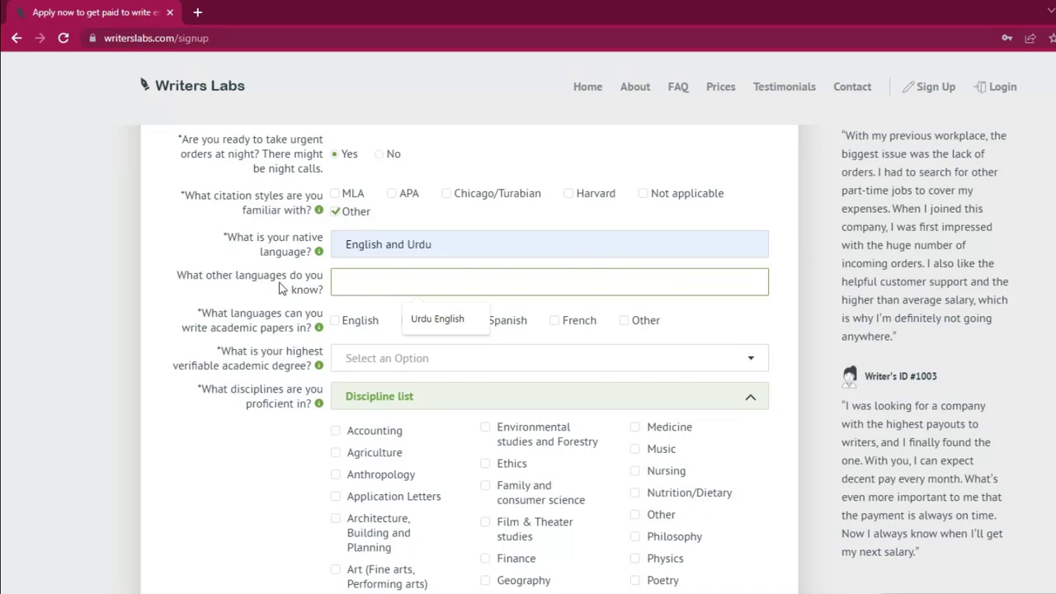
pyautogui.click(422, 320)
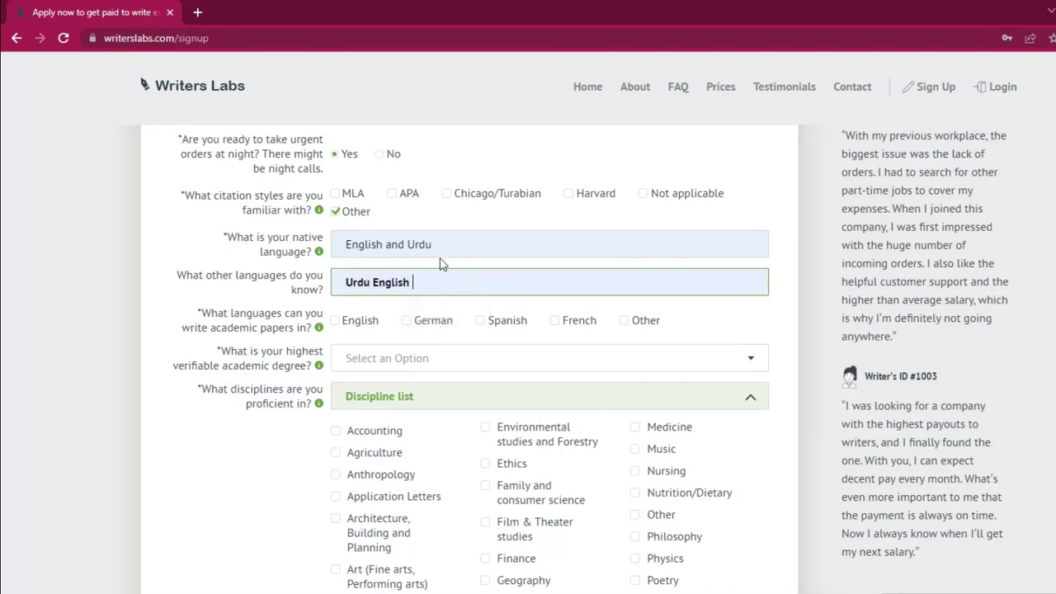
# - Choose English and Other as the academic writing languages, specifying "urdu, sindhi , hindi" for Other
pyautogui.scroll(-2, 443, 258)
pyautogui.scroll(1, 443, 262)
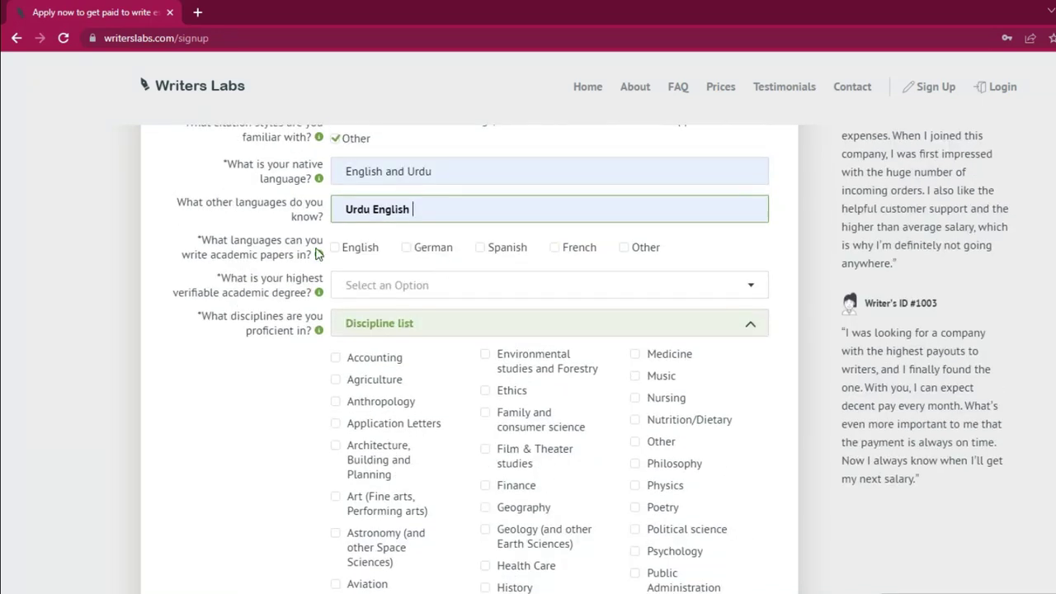
pyautogui.click(205, 348)
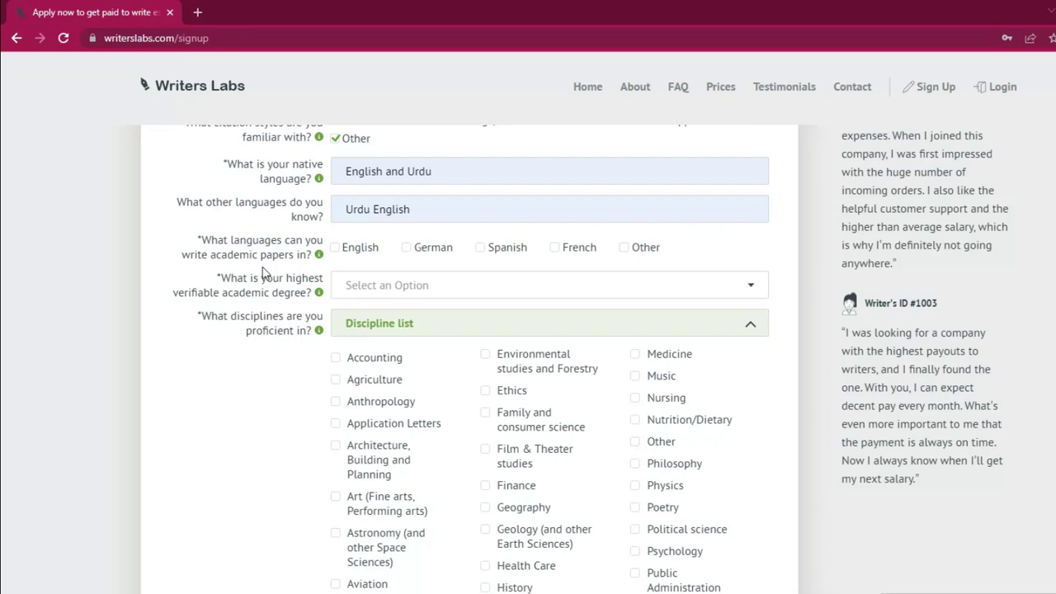
pyautogui.click(335, 249)
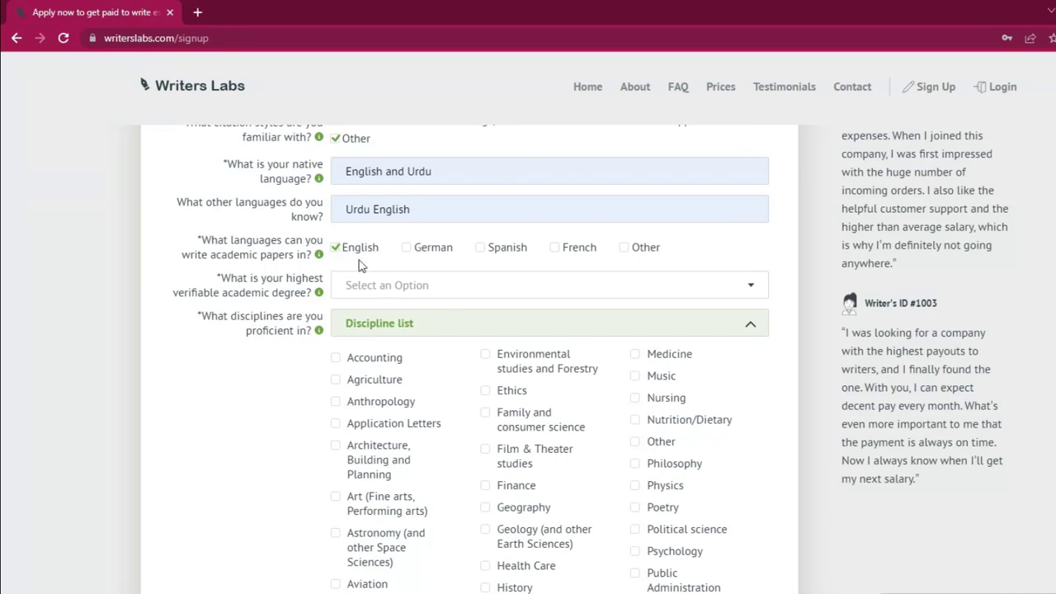
pyautogui.click(624, 251)
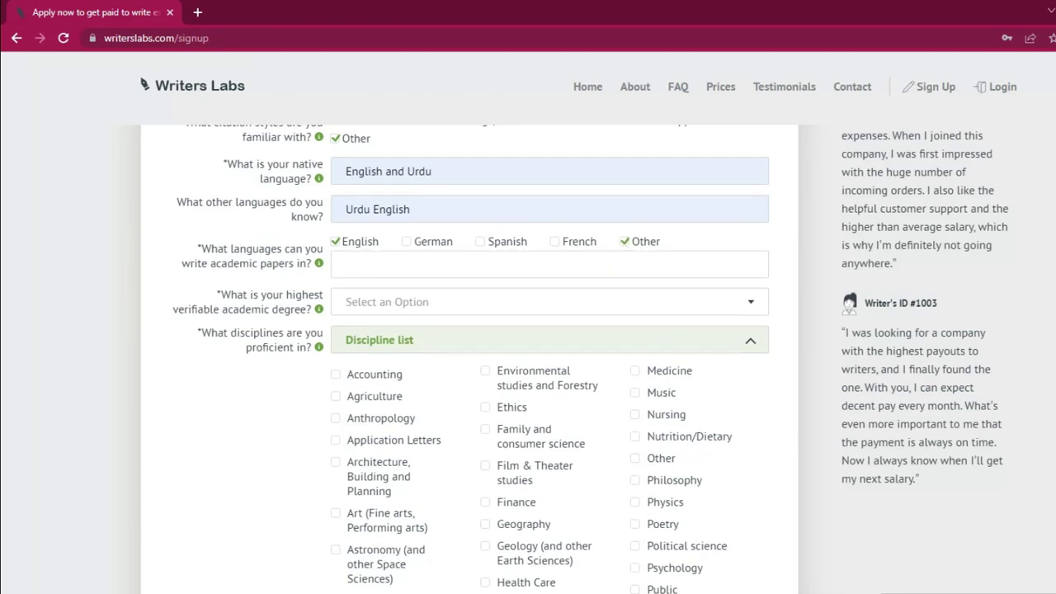
pyautogui.click(358, 263)
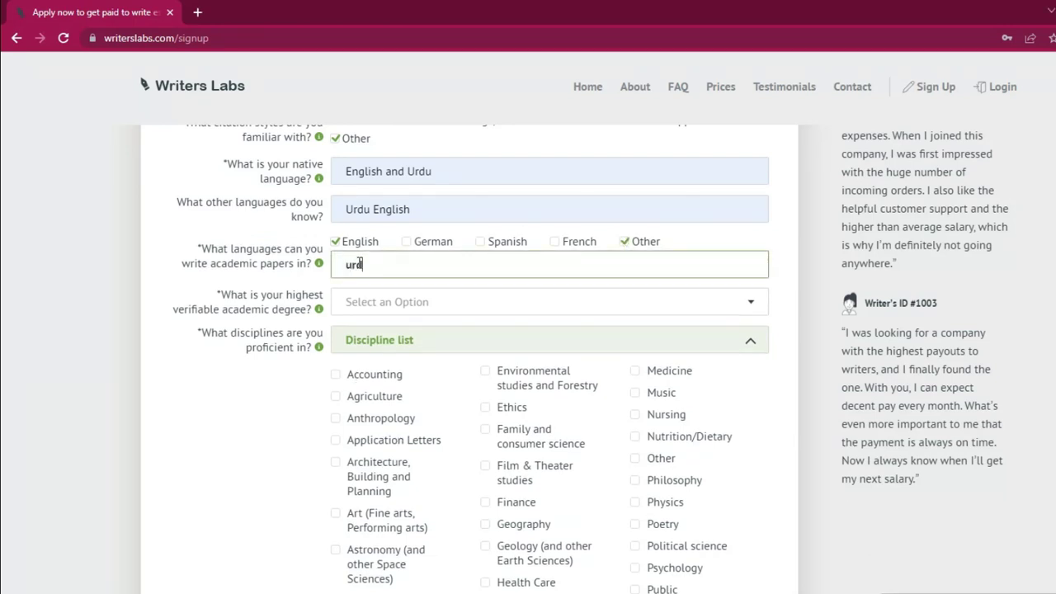
pyautogui.write('urdu,')
pyautogui.write('sindhi , hindi')
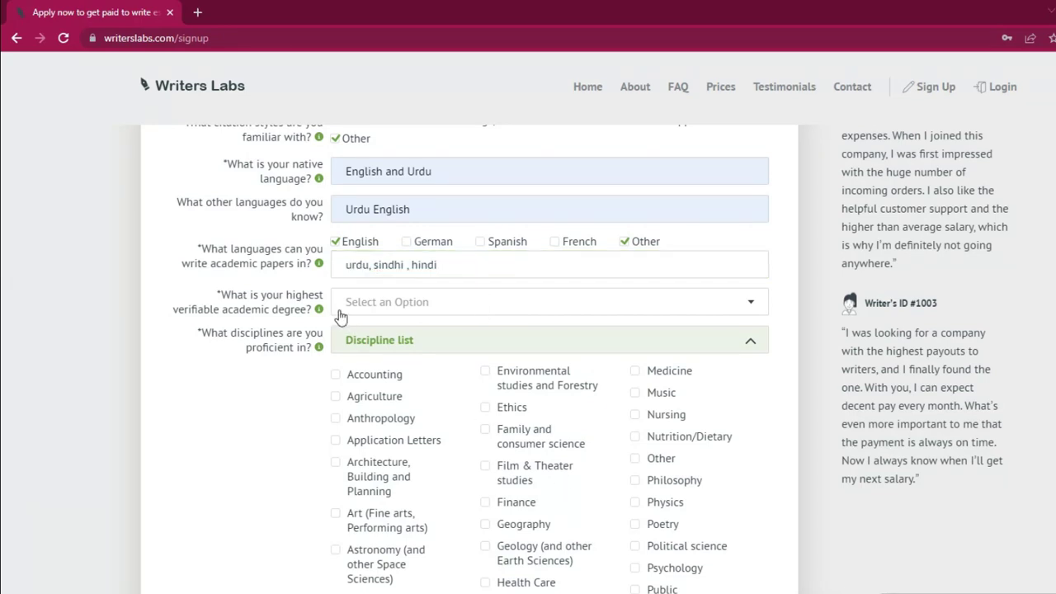
# - Set the highest verifiable academic degree to Master
pyautogui.click(396, 309)
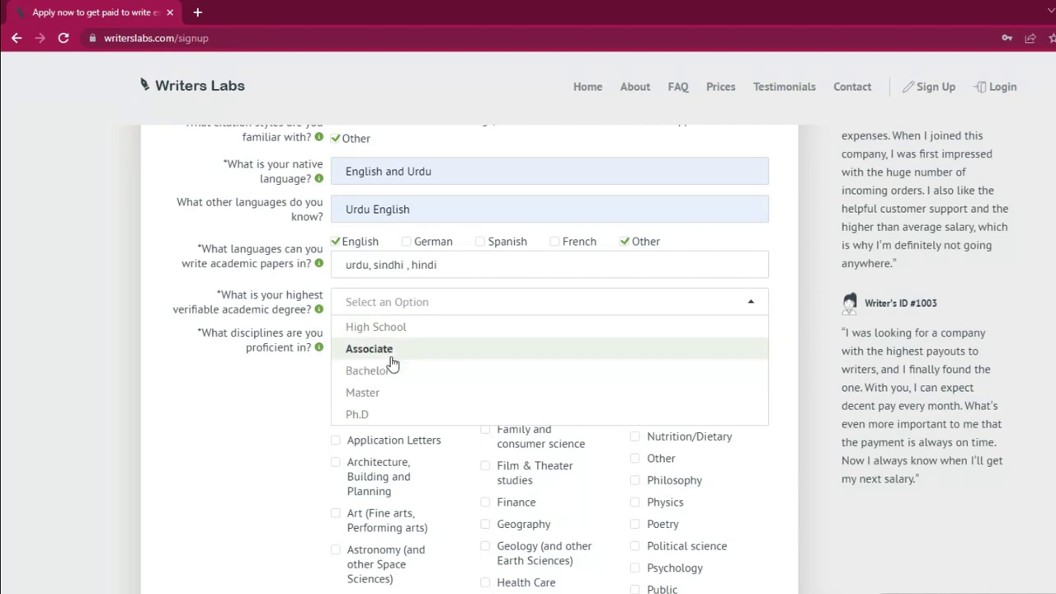
pyautogui.click(389, 404)
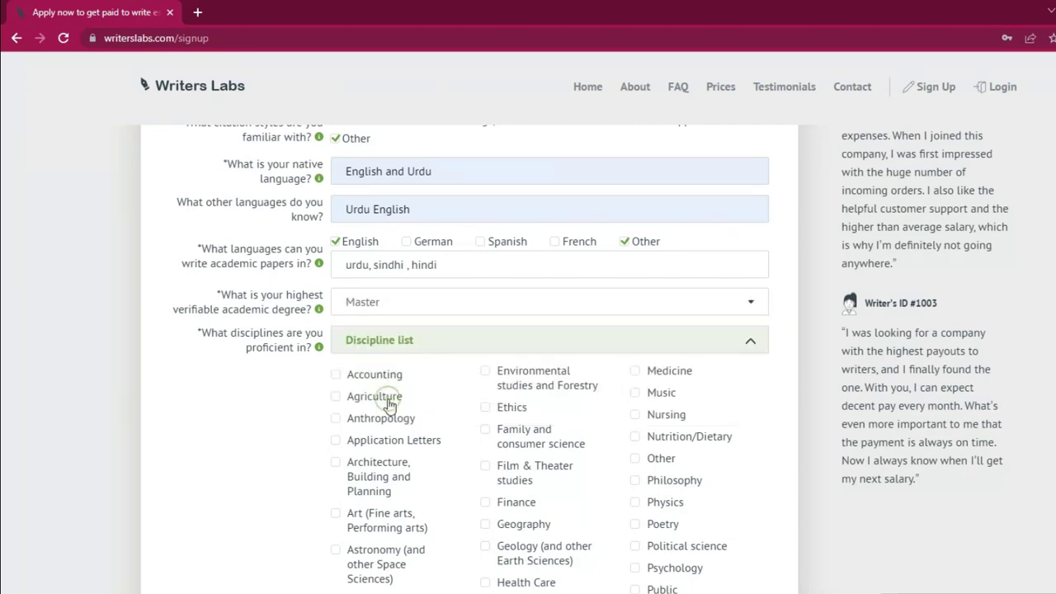
pyautogui.click(424, 305)
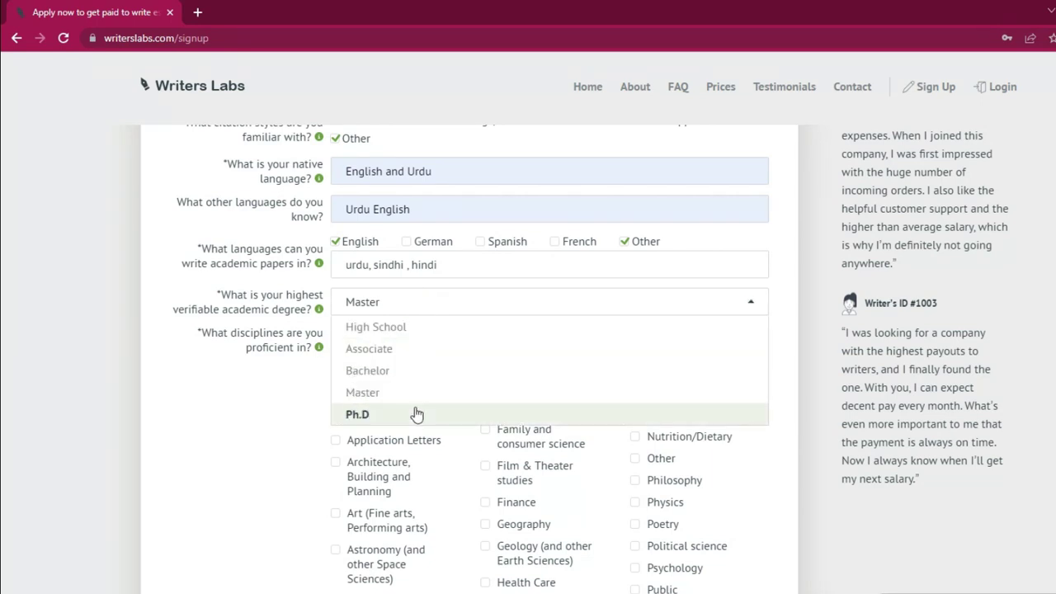
pyautogui.click(410, 392)
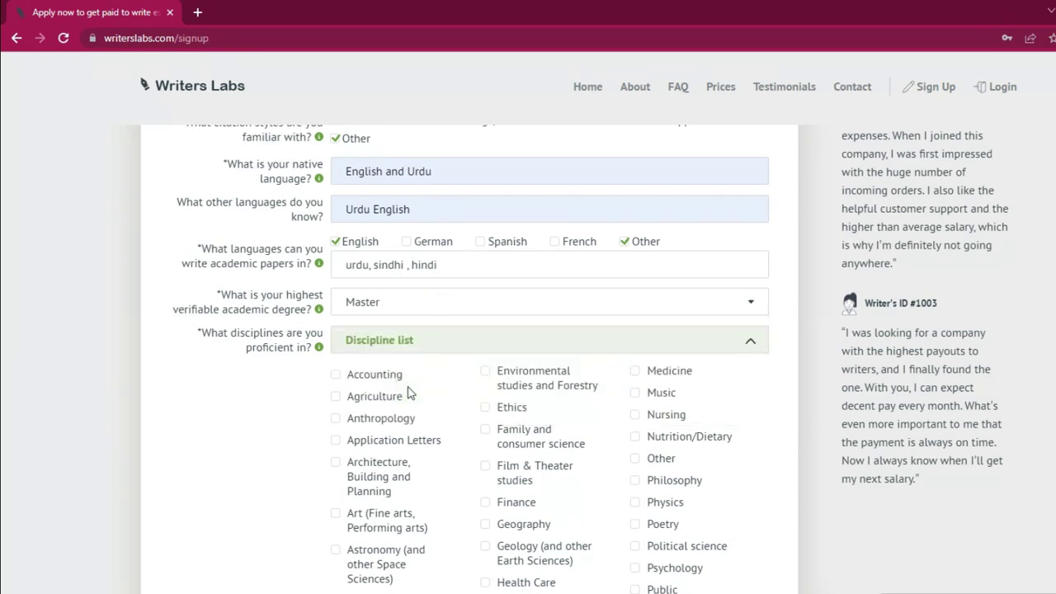
# - Select Accounting, Art (Fine arts, Performing arts) and IT, Web as the disciplines of proficiency
pyautogui.scroll(-1, 454, 356)
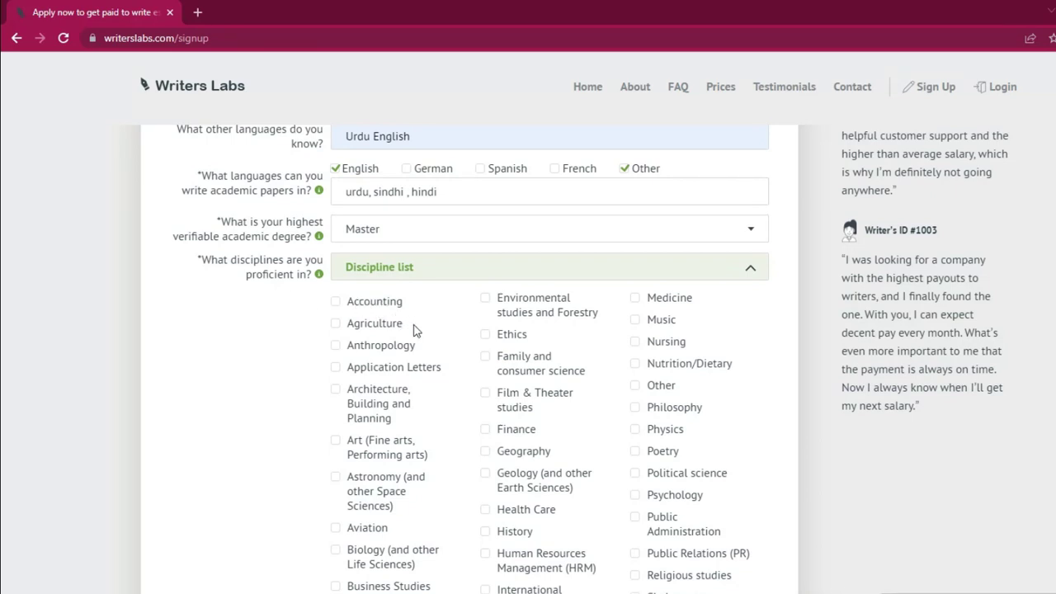
pyautogui.scroll(-1, 412, 371)
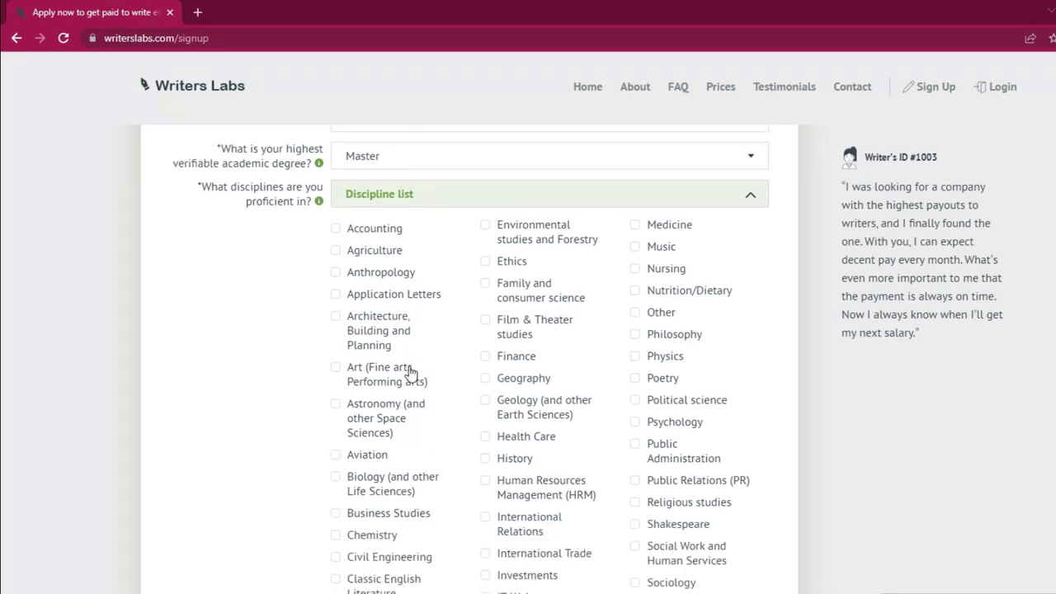
pyautogui.scroll(-1, 505, 494)
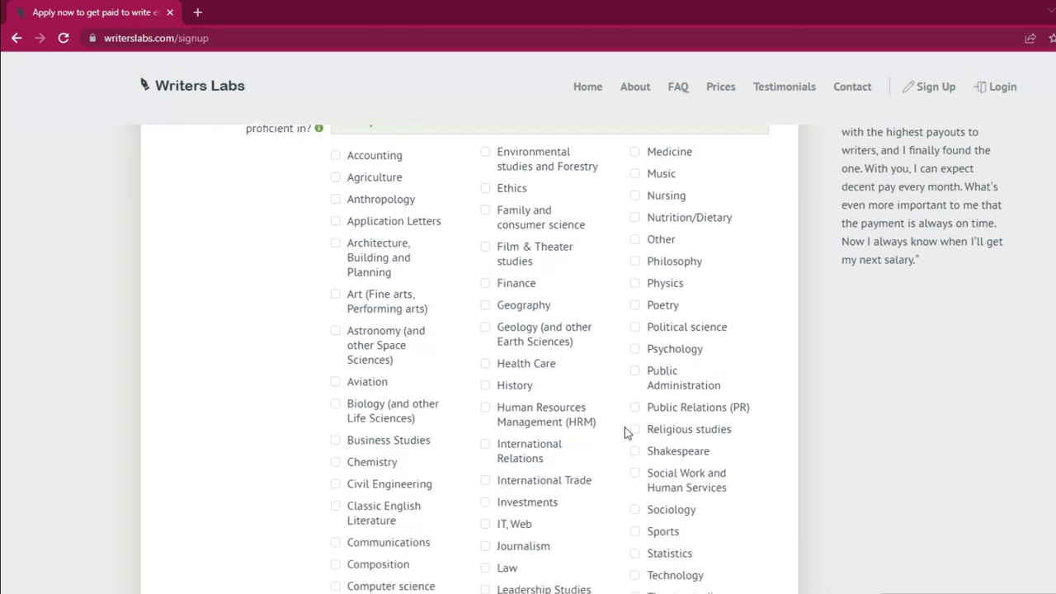
pyautogui.scroll(-1, 544, 523)
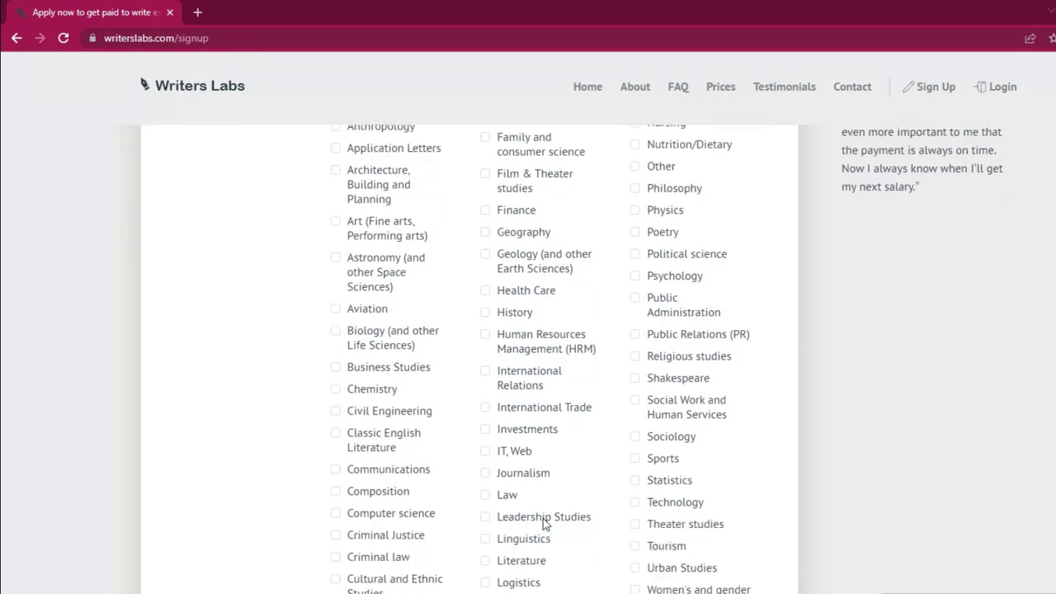
pyautogui.scroll(1, 434, 316)
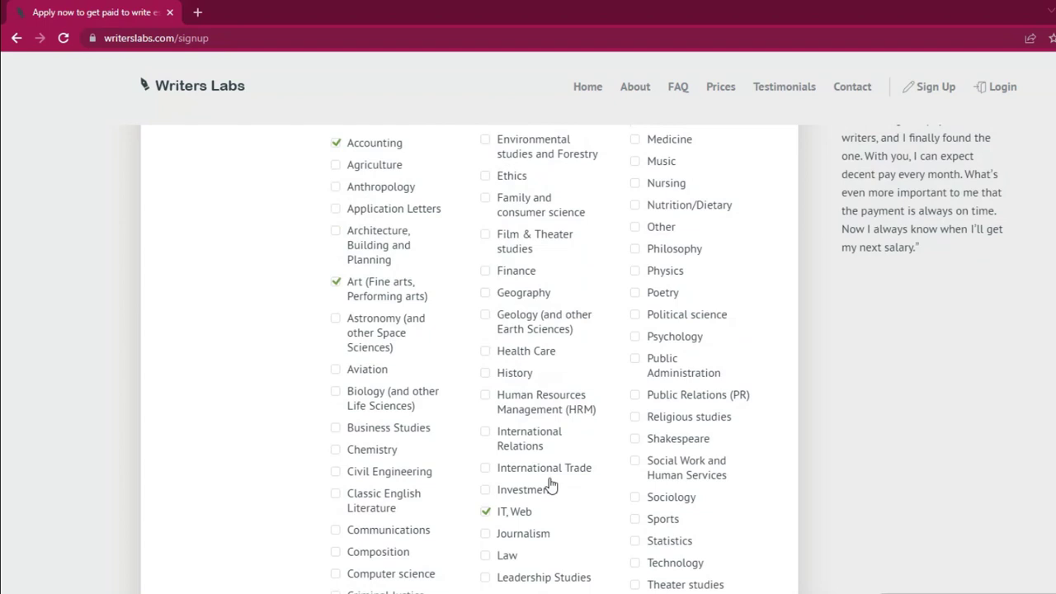
pyautogui.scroll(1, 412, 330)
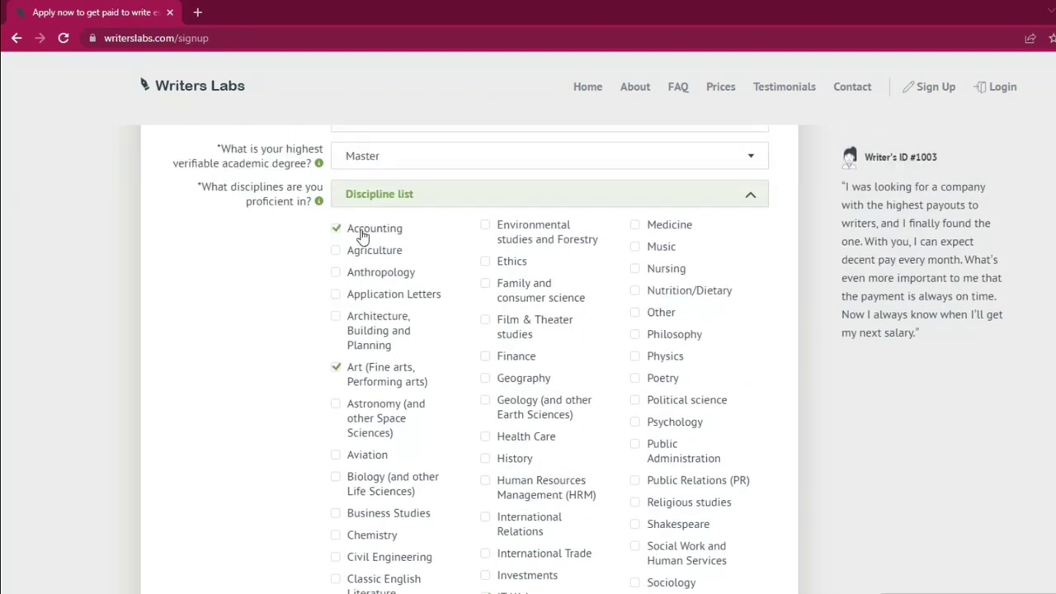
pyautogui.scroll(-2, 581, 447)
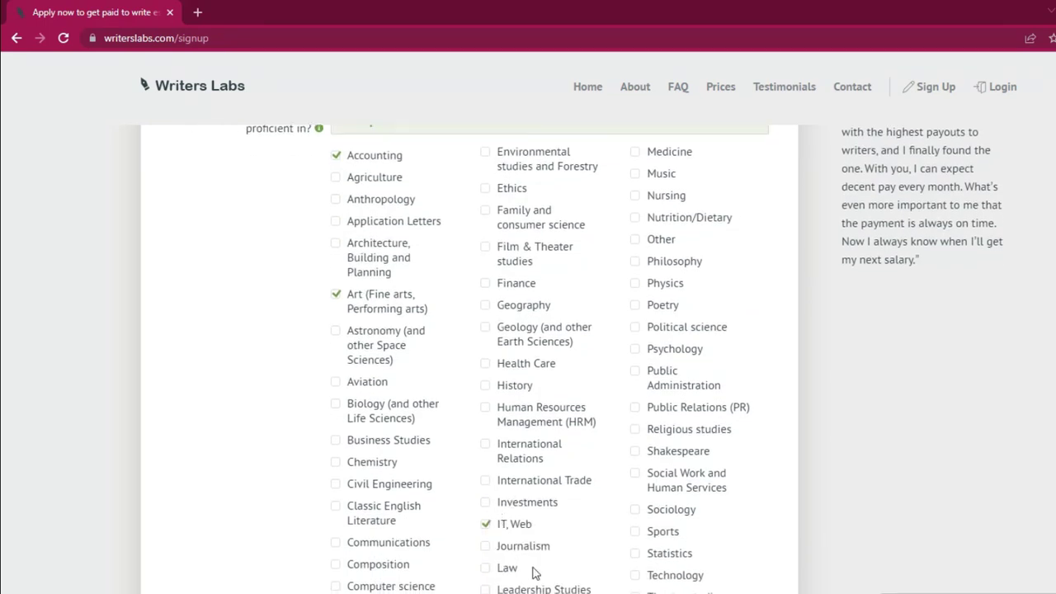
# - Choose Academic papers and Admission papers as the spheres of specialization
pyautogui.scroll(-4, 605, 421)
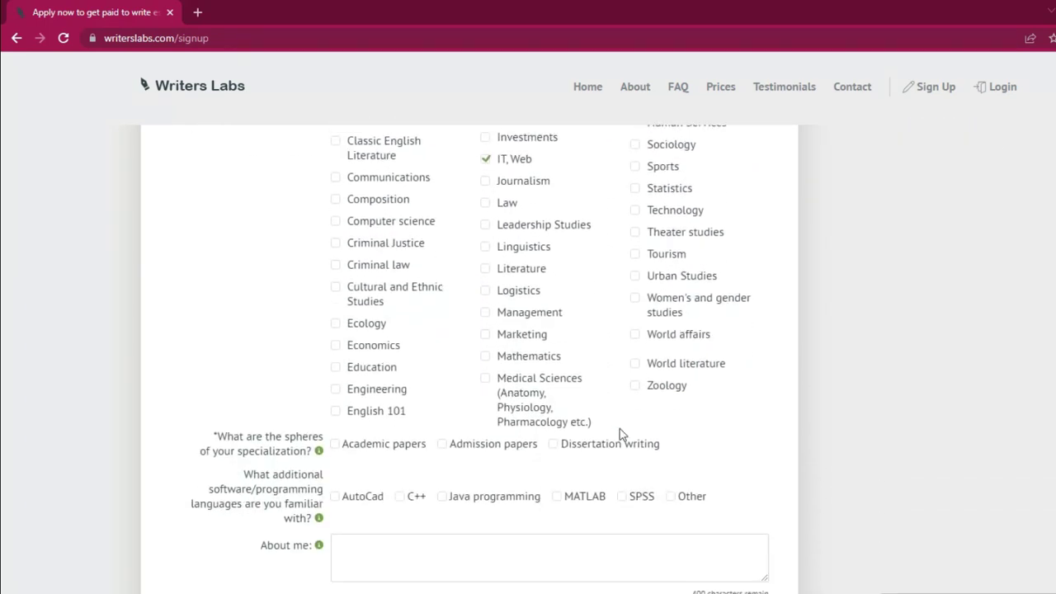
pyautogui.scroll(-1, 462, 465)
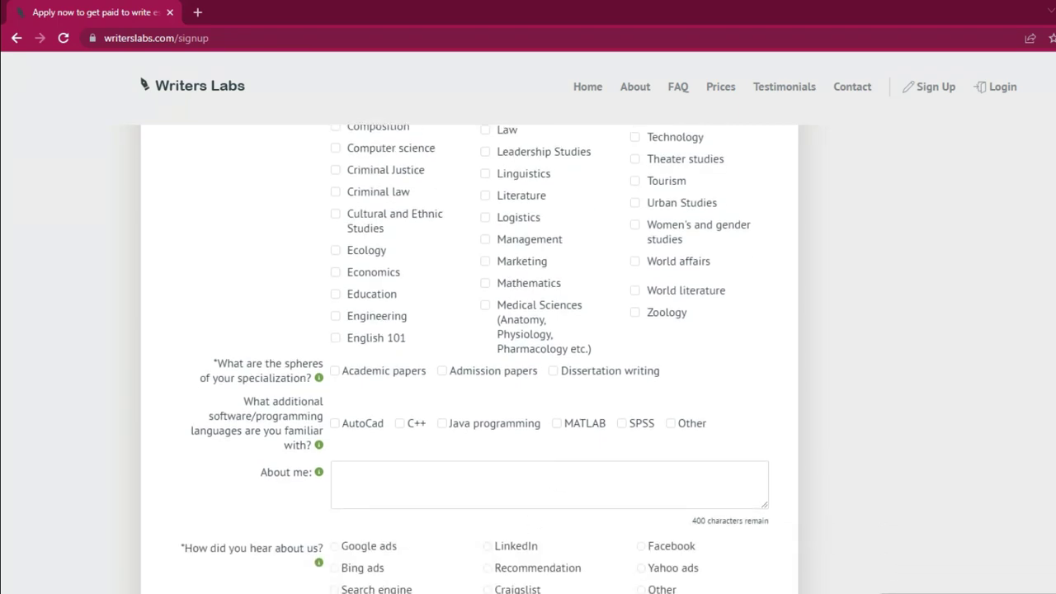
pyautogui.click(338, 373)
pyautogui.click(445, 371)
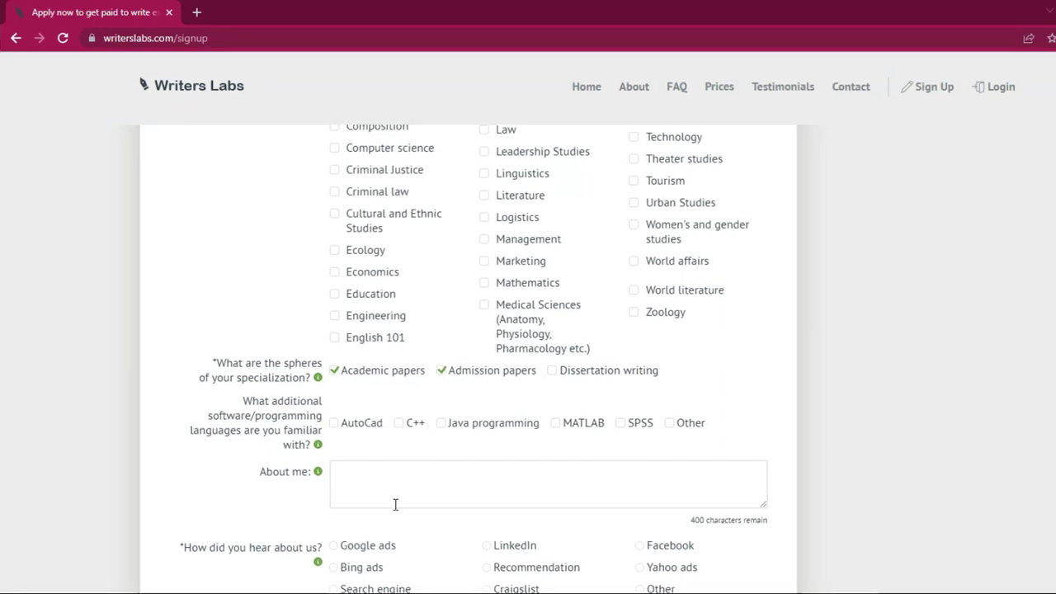
# - Choose Java programming and Other as familiar software, and describe over 5 years of freelance writing experience in About me
pyautogui.click(443, 424)
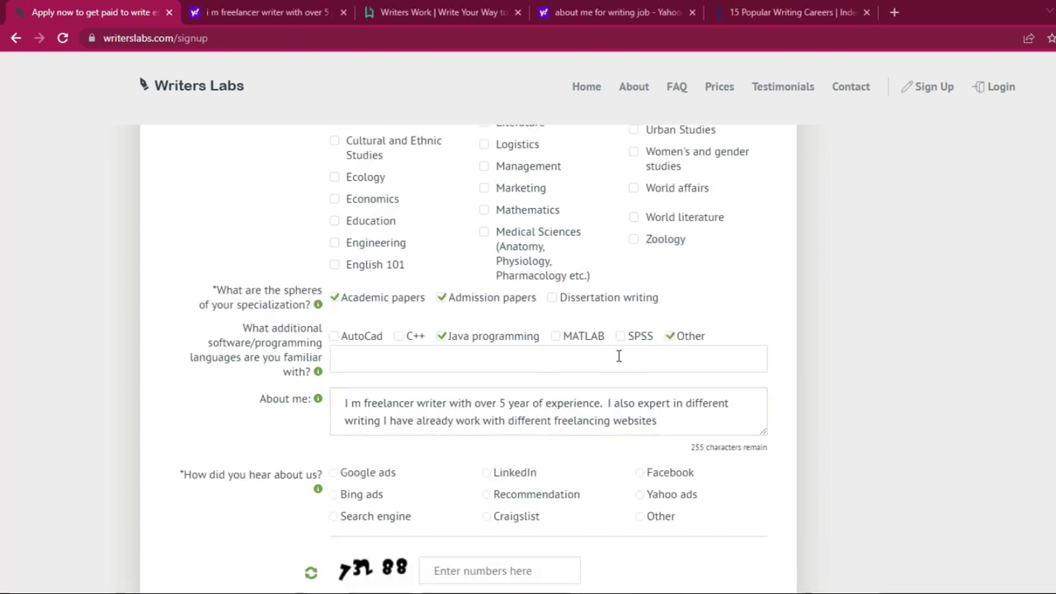
pyautogui.click(681, 338)
pyautogui.scroll(-1, 627, 354)
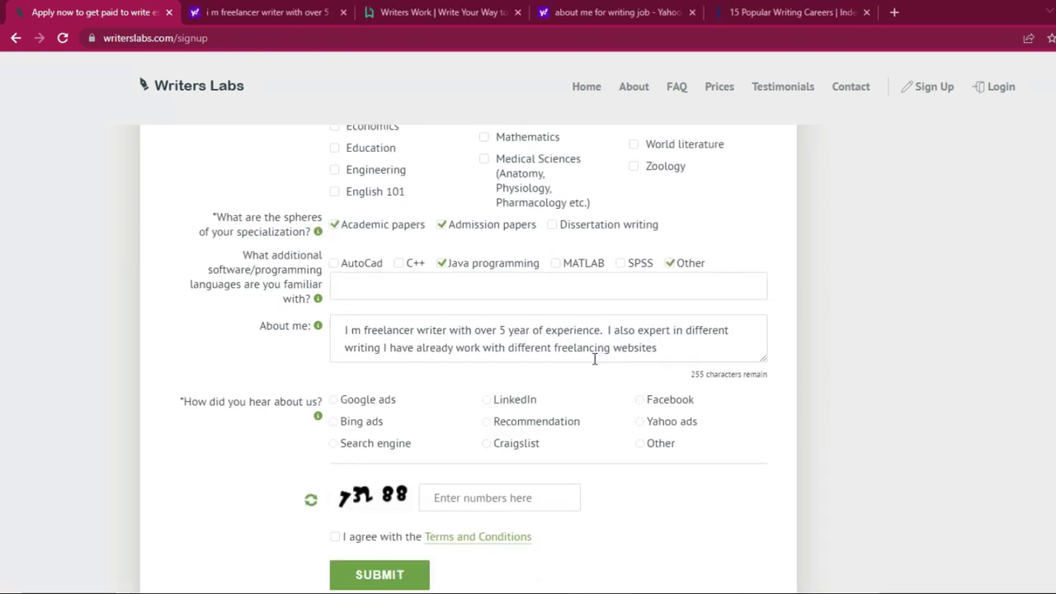
# - Set Facebook as how the company was found, and submit the form with the captcha numbers entered and the terms accepted
pyautogui.scroll(-1, 574, 338)
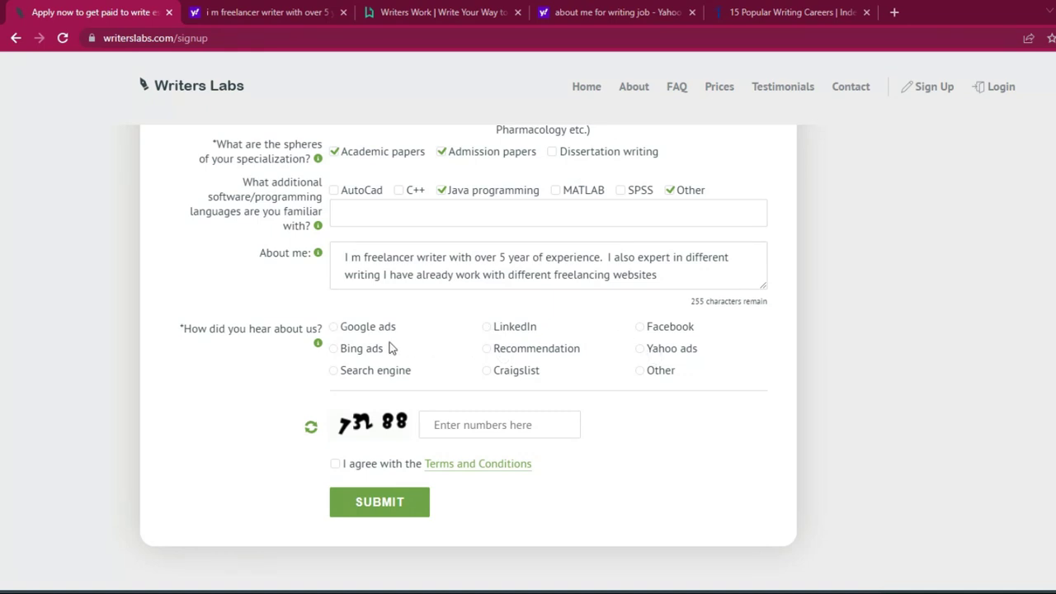
pyautogui.click(334, 327)
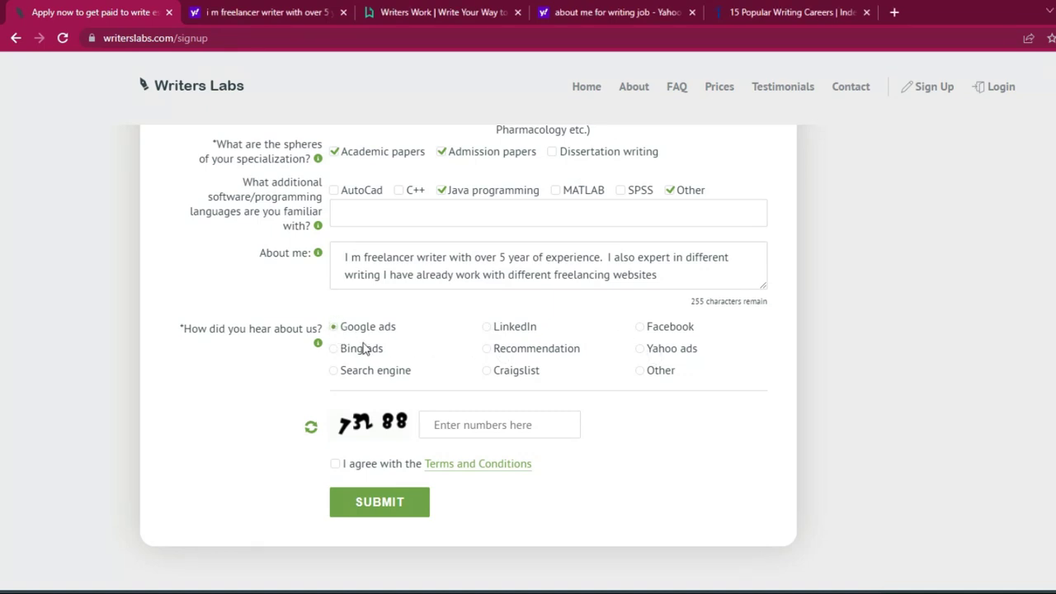
pyautogui.click(483, 422)
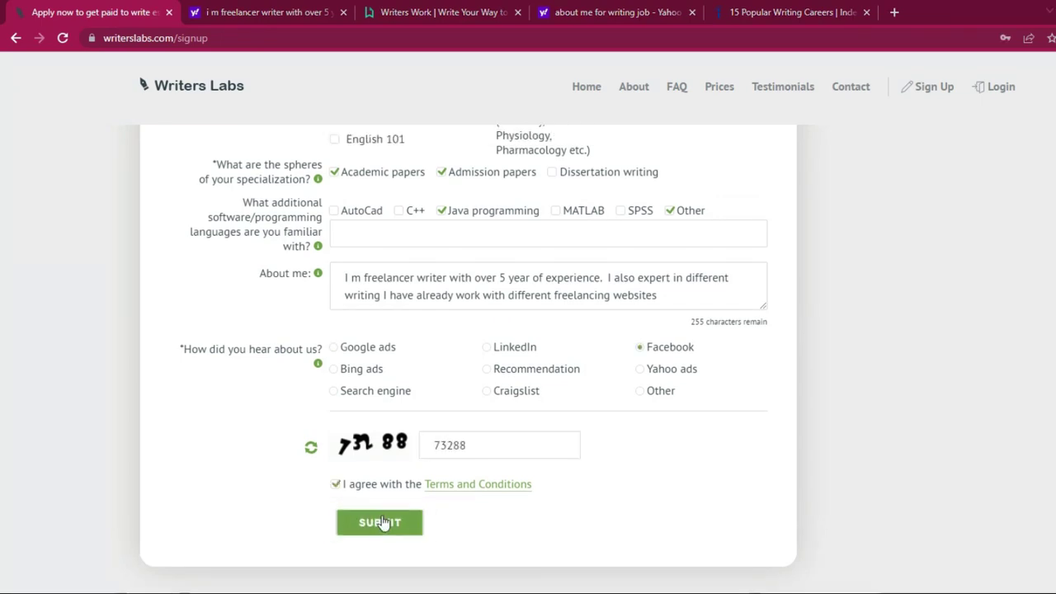
pyautogui.click(363, 521)
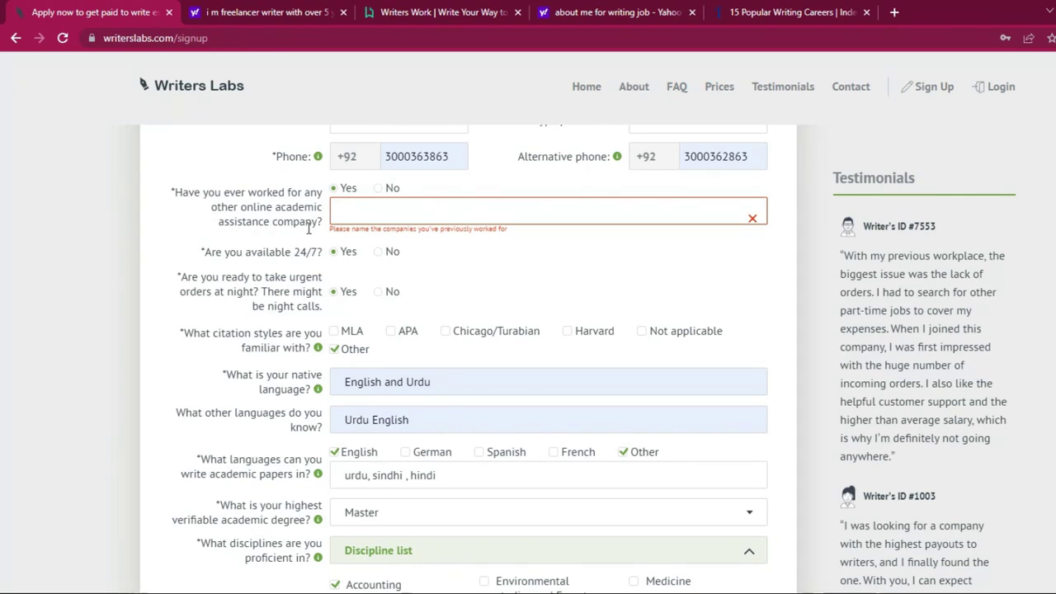
# - Fill the missing fields with "yes" for the previous academic assistance company and "java programming" for the other software/programming languages
pyautogui.click(361, 204)
pyautogui.write('yes')
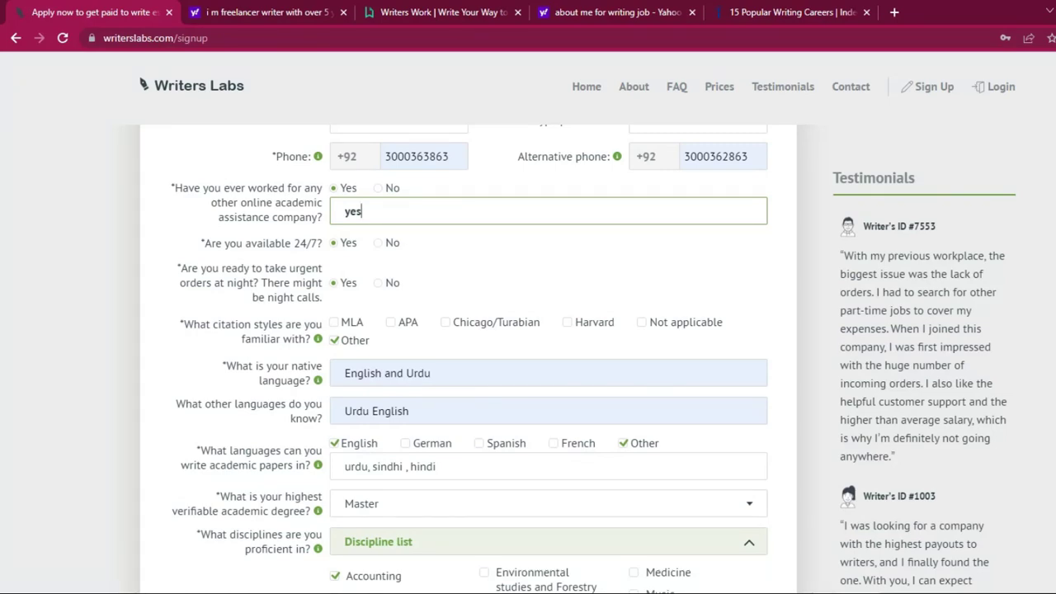
pyautogui.scroll(-15, 679, 396)
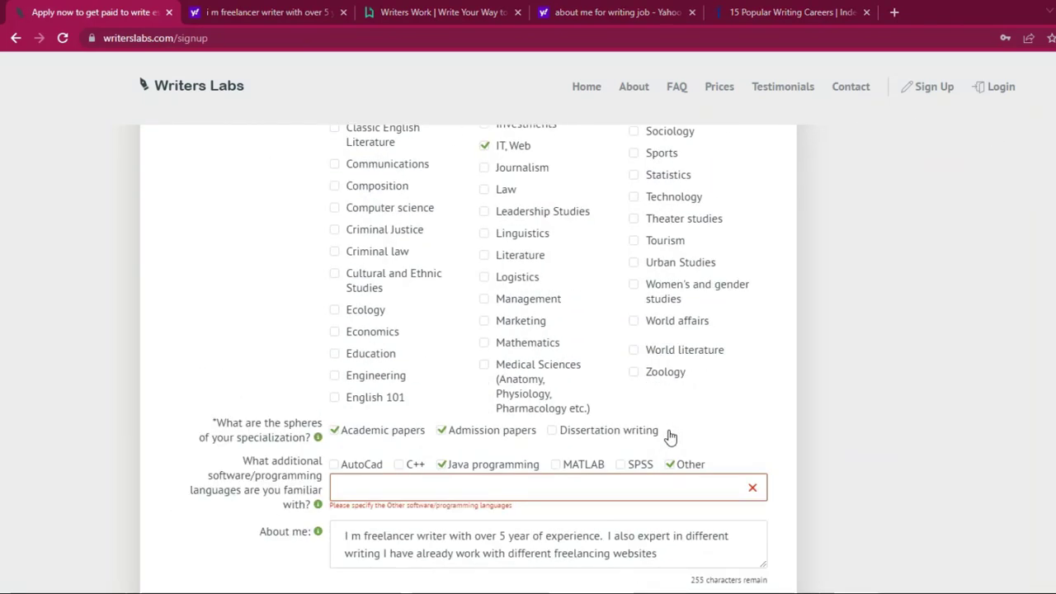
pyautogui.scroll(4, 669, 440)
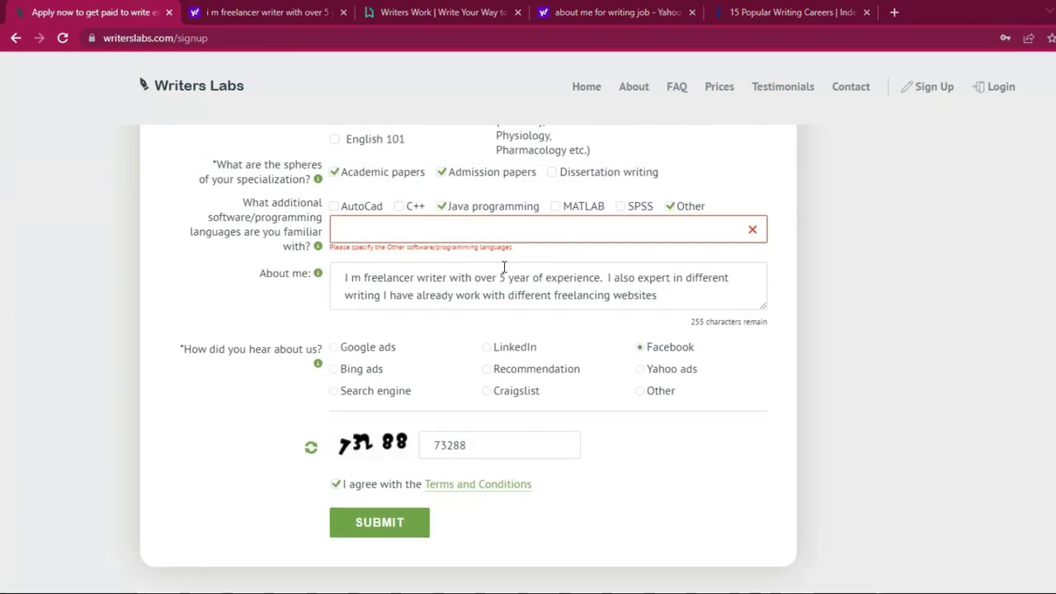
pyautogui.click(500, 230)
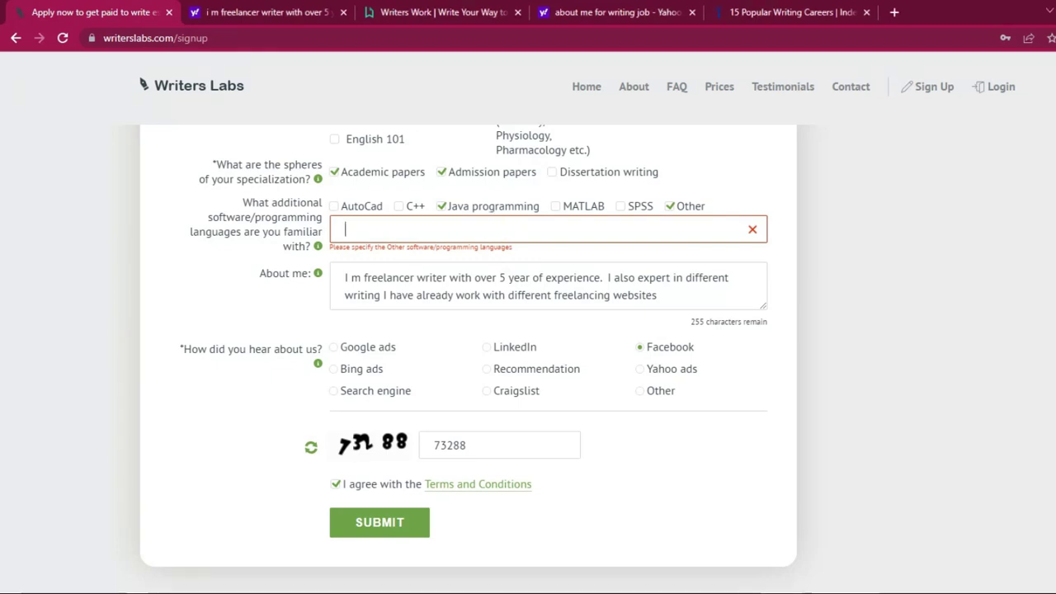
pyautogui.write('java programming')
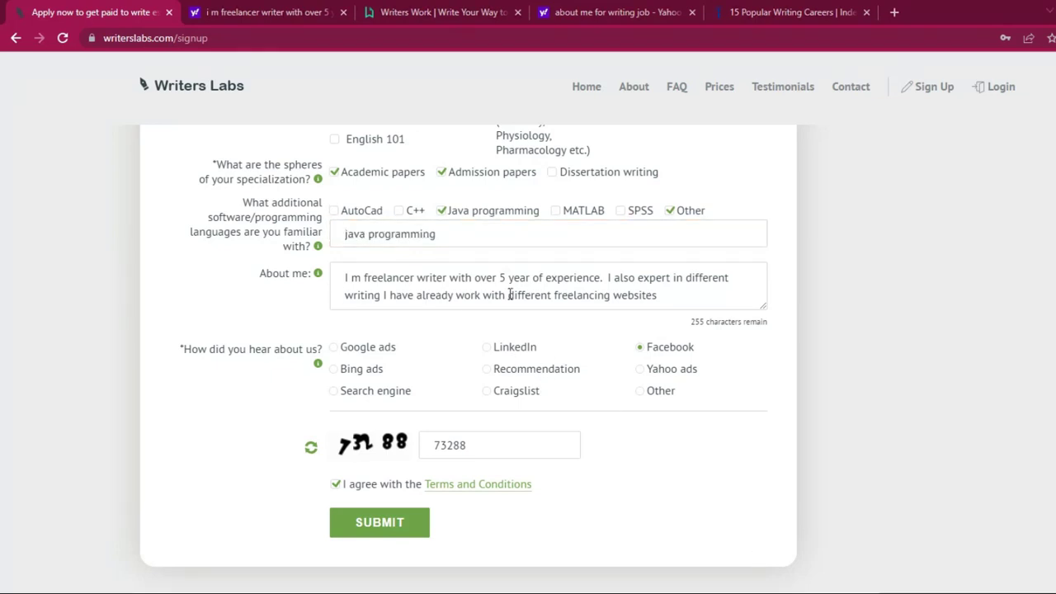
# - Check the corrected registration answers and submit the form again
pyautogui.scroll(-2, 472, 227)
pyautogui.click(393, 378)
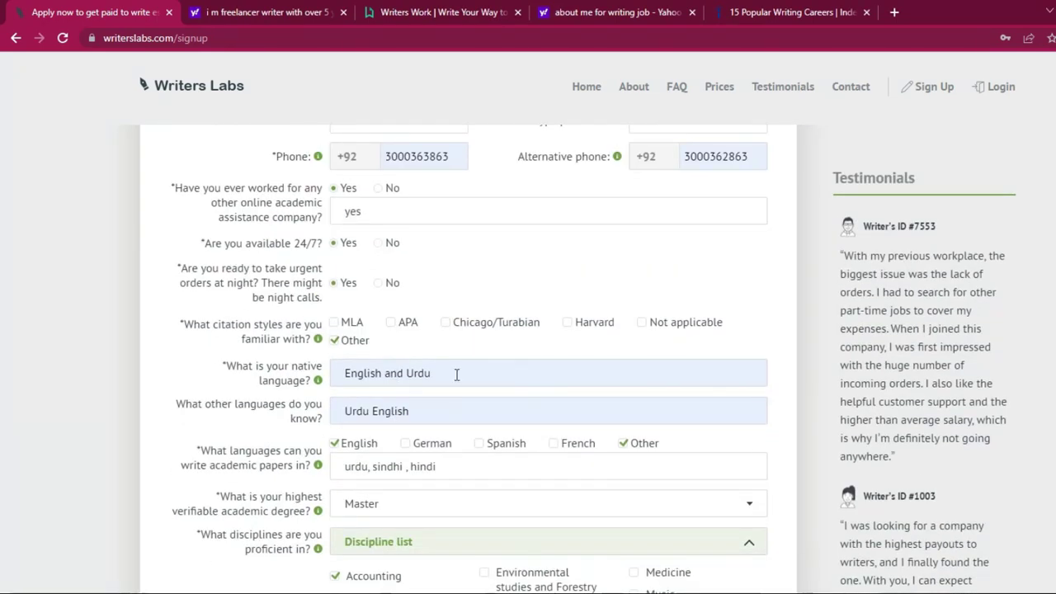
pyautogui.scroll(-7, 483, 375)
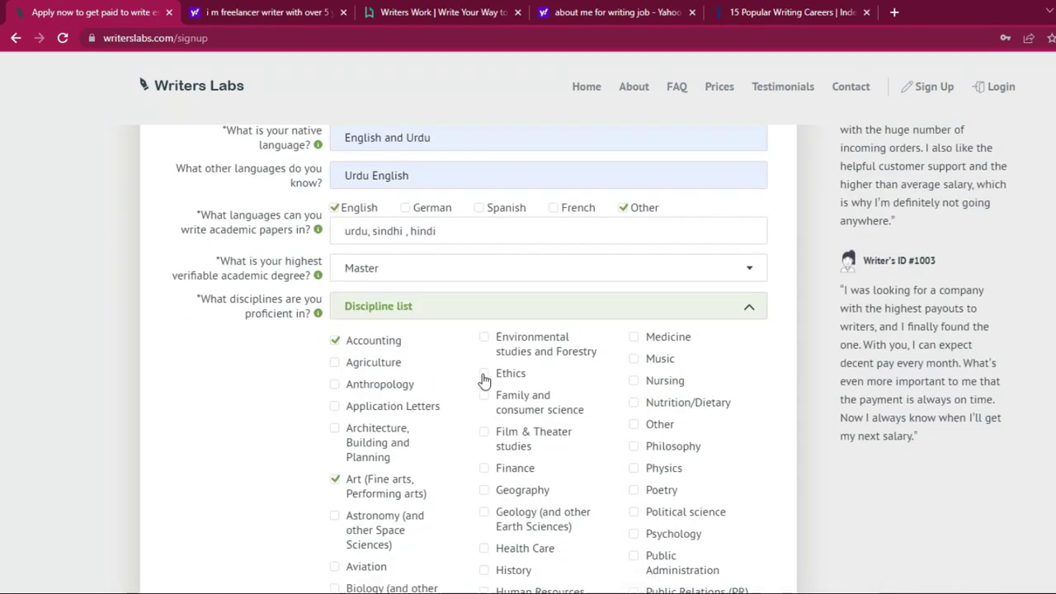
pyautogui.scroll(-10, 483, 380)
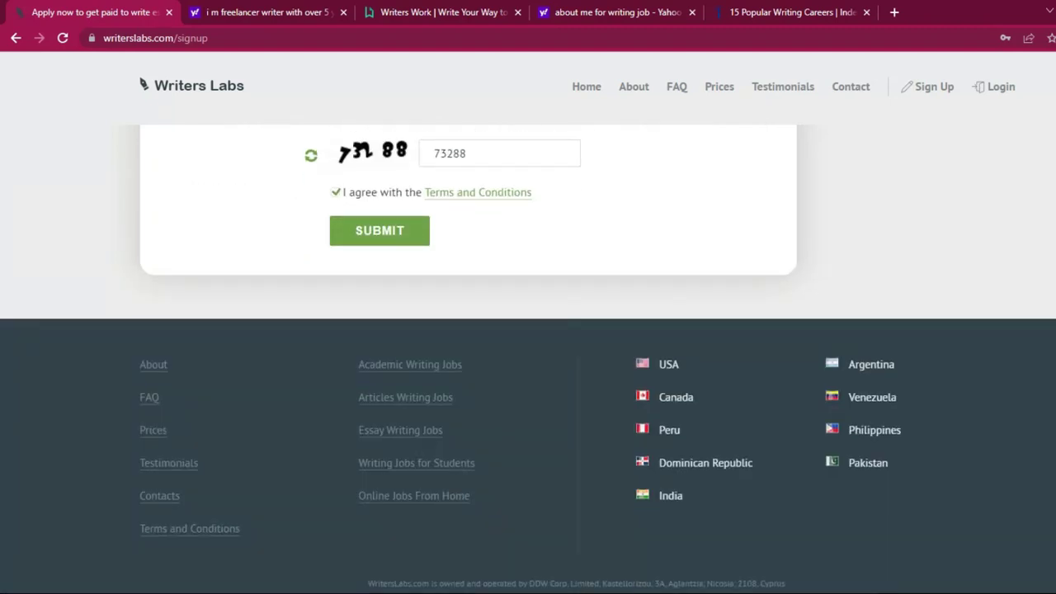
pyautogui.press('Return')
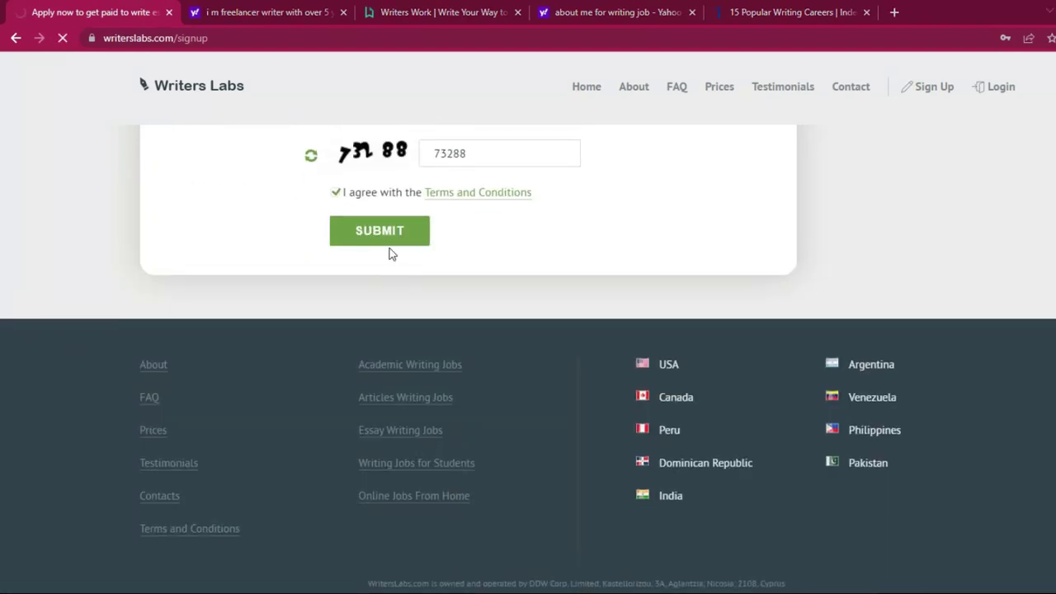
pyautogui.click(373, 236)
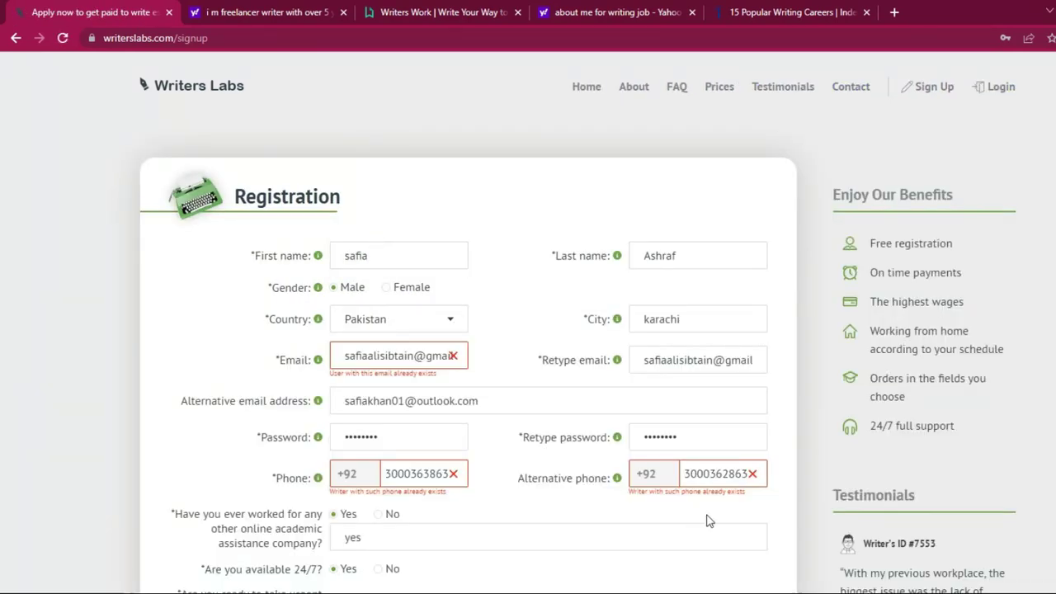
# - Enter the new captcha numbers, keep the terms accepted and resubmit the registration form
pyautogui.scroll(-3, 706, 584)
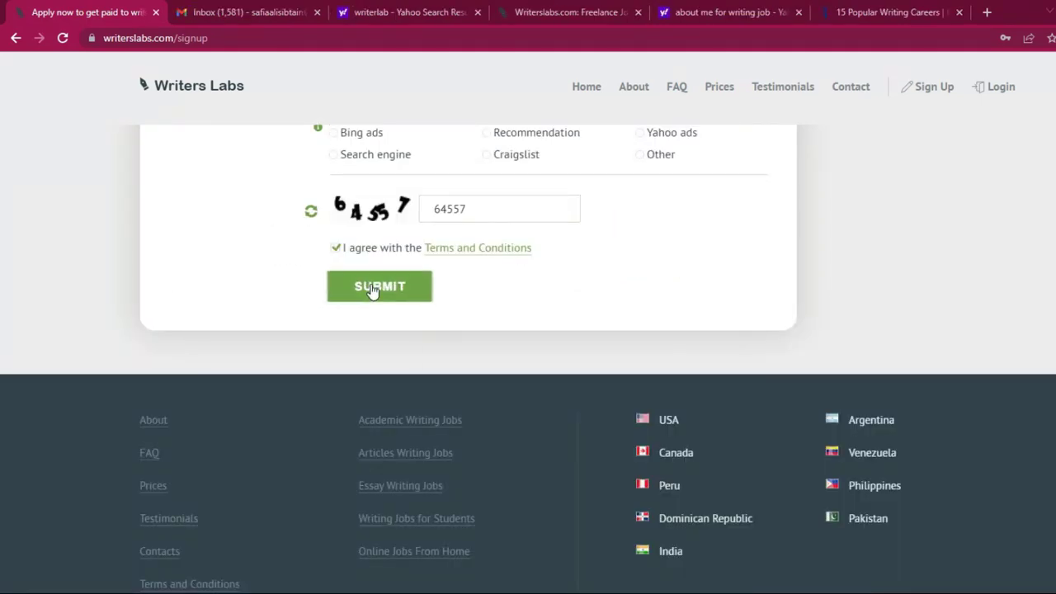
pyautogui.click(373, 288)
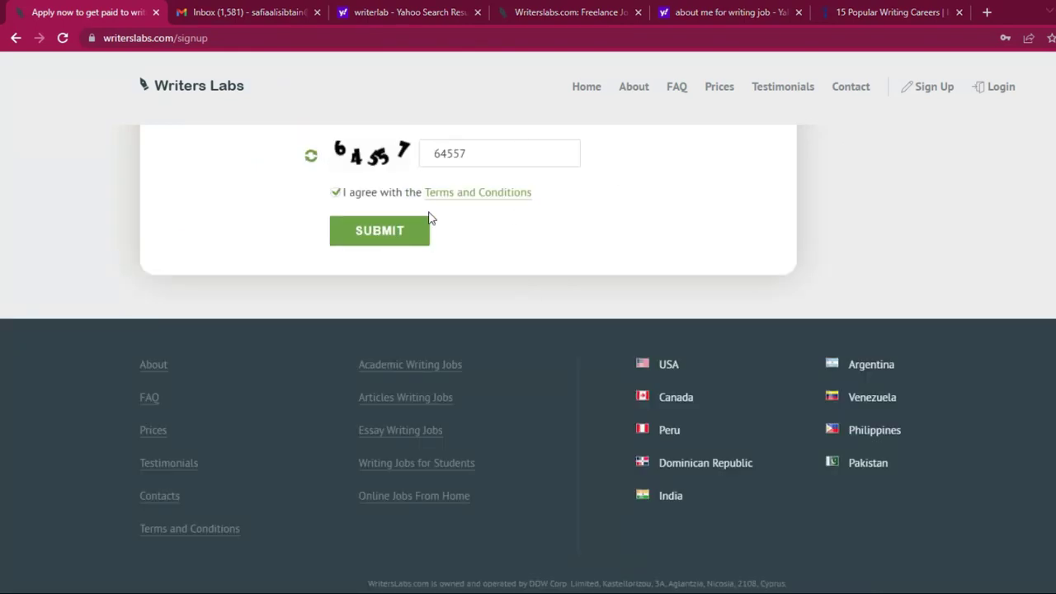
pyautogui.click(379, 235)
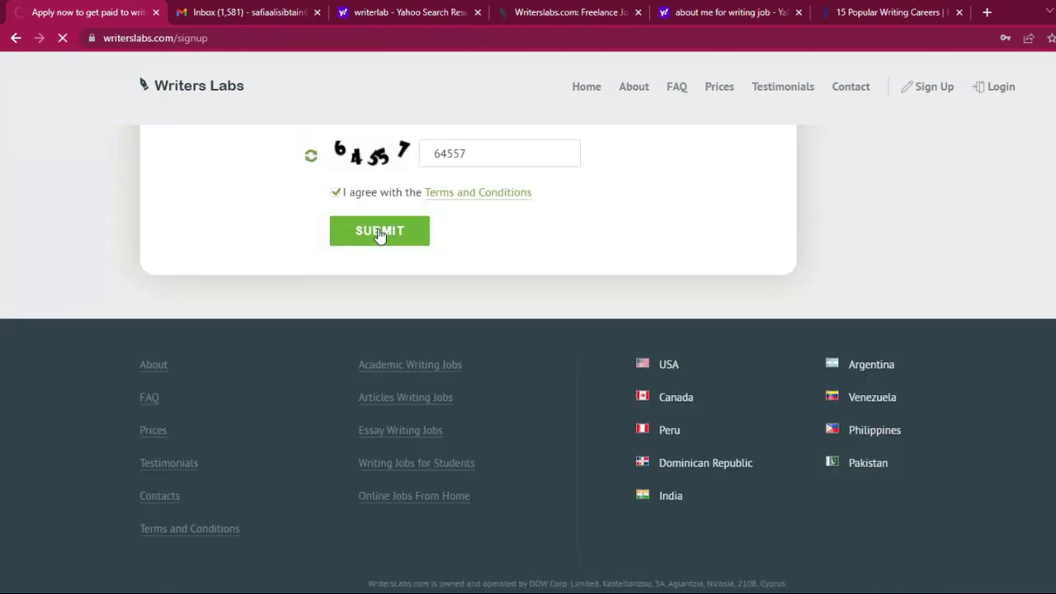